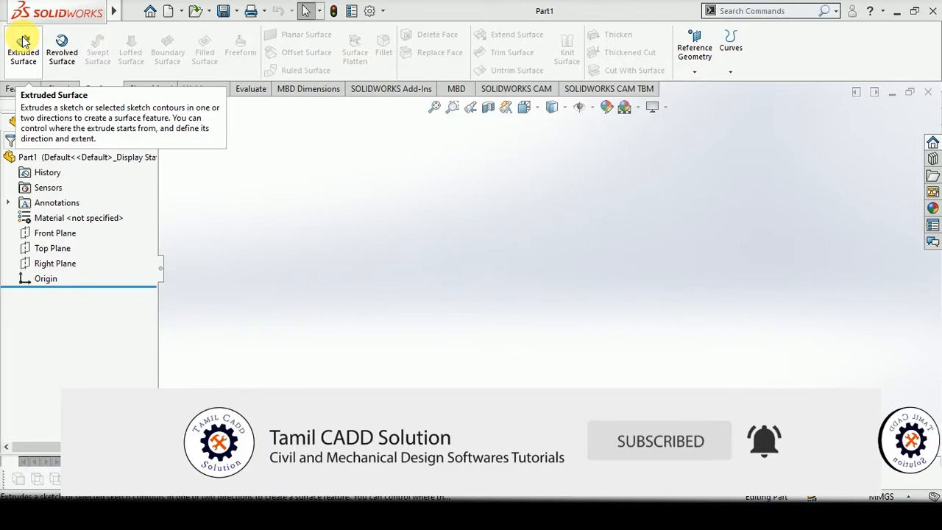
Start an Extruded Surface on the Front Plane and sketch a wavy four-point spline as its open profile.
left_click(13, 43)
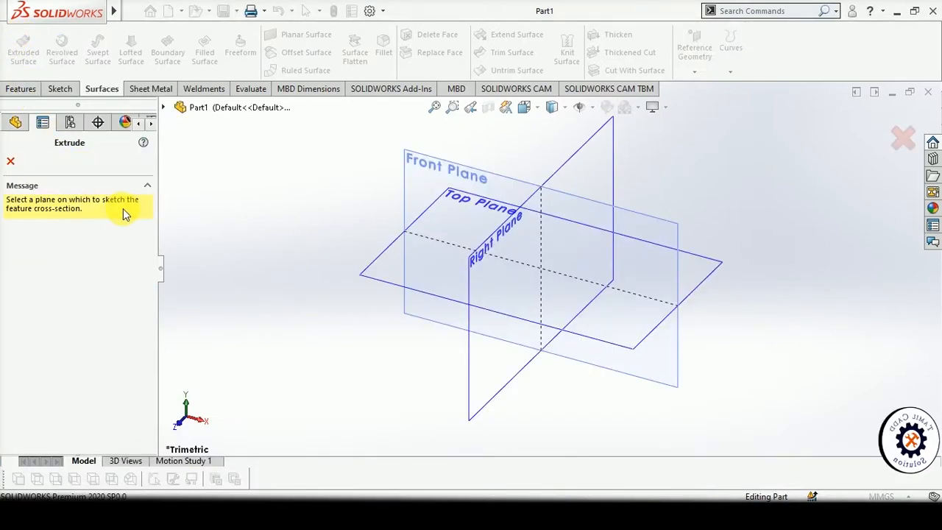
left_click(418, 168)
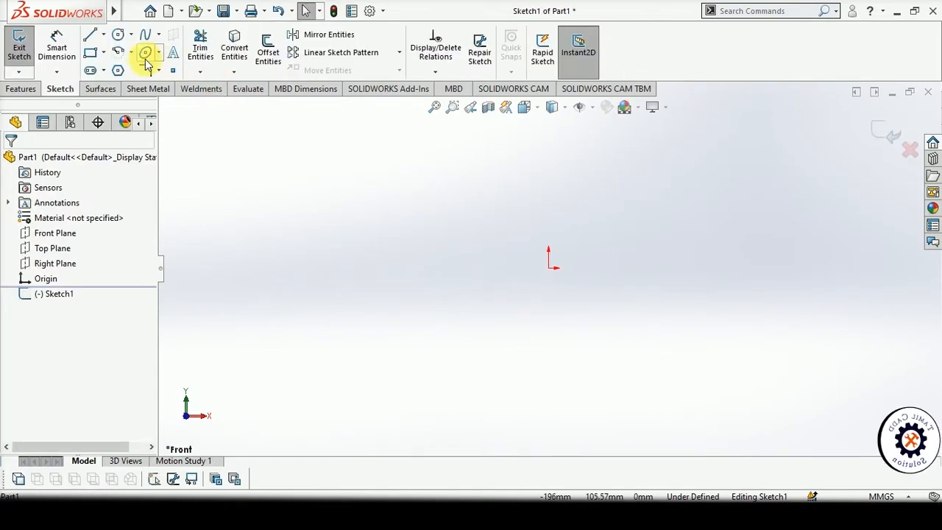
left_click(146, 37)
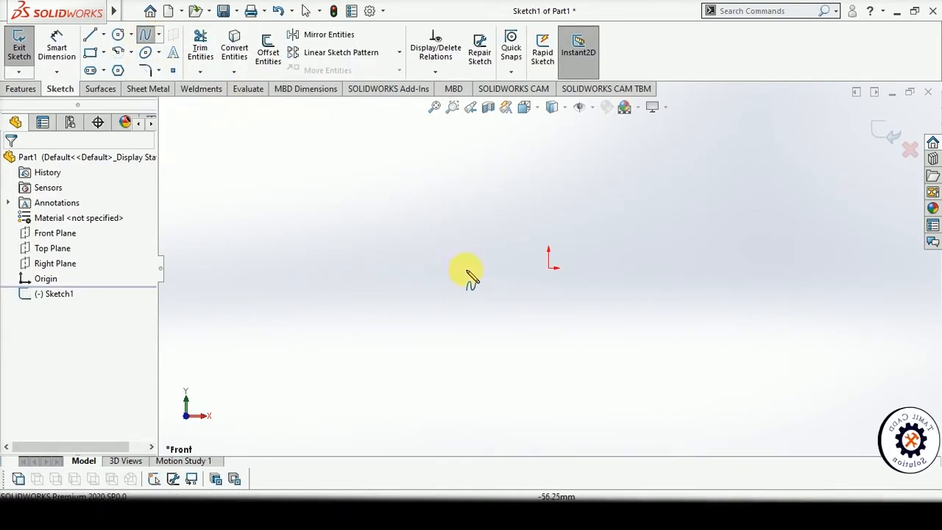
left_click(354, 284)
left_click(553, 204)
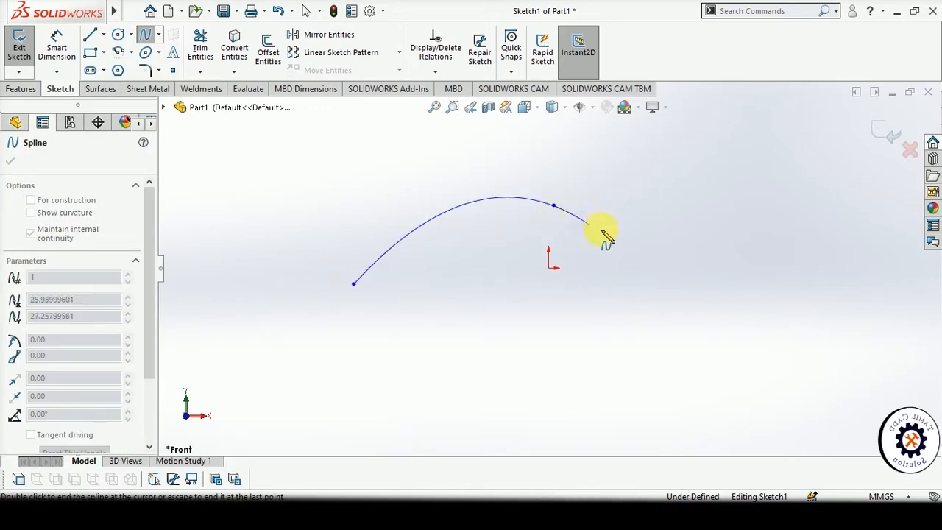
left_click(783, 280)
double_click(884, 228)
left_click(884, 131)
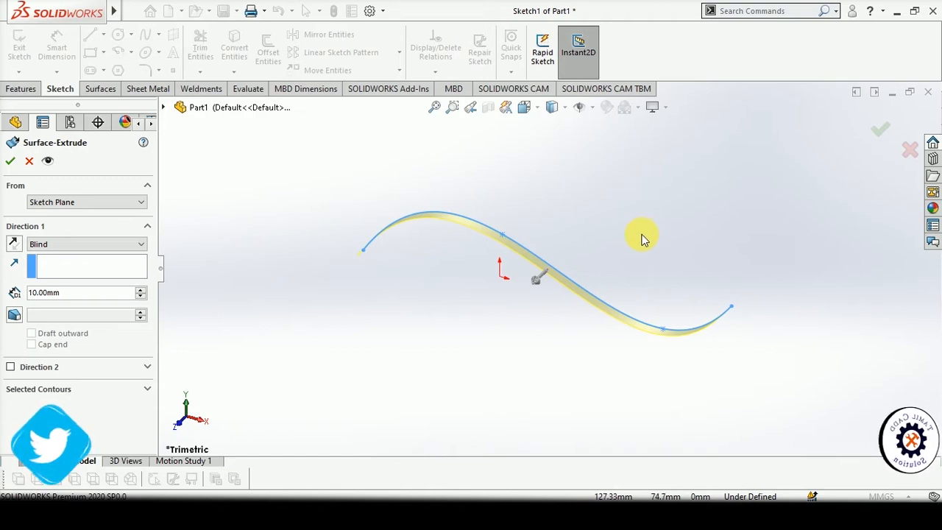
Set the surface extrusion's depth to 58 mm and enable a 10 mm blind second direction.
middle_click_drag(643, 235, 623, 261)
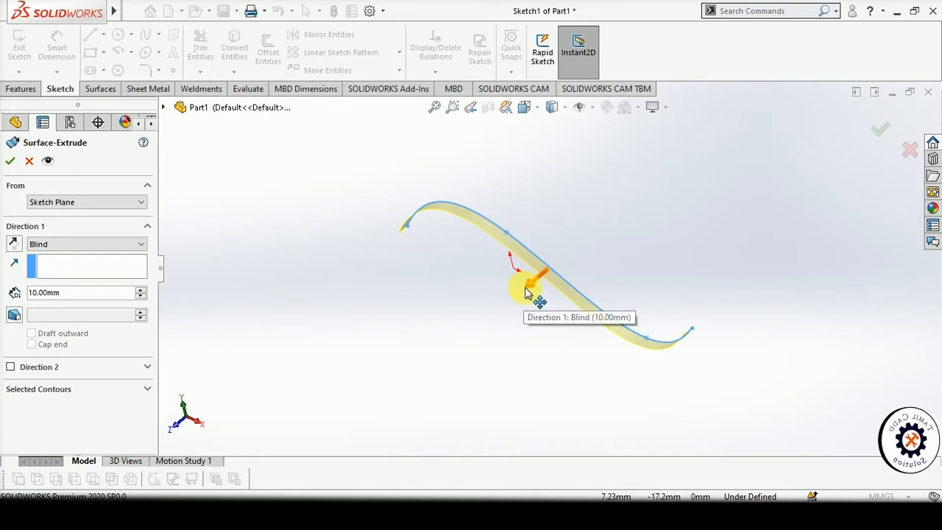
left_click_drag(528, 287, 488, 317)
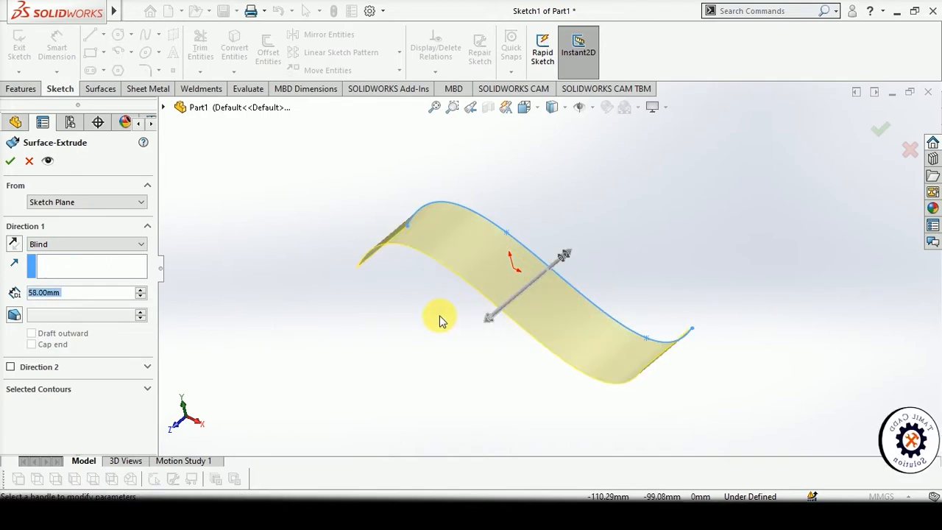
left_click(11, 367)
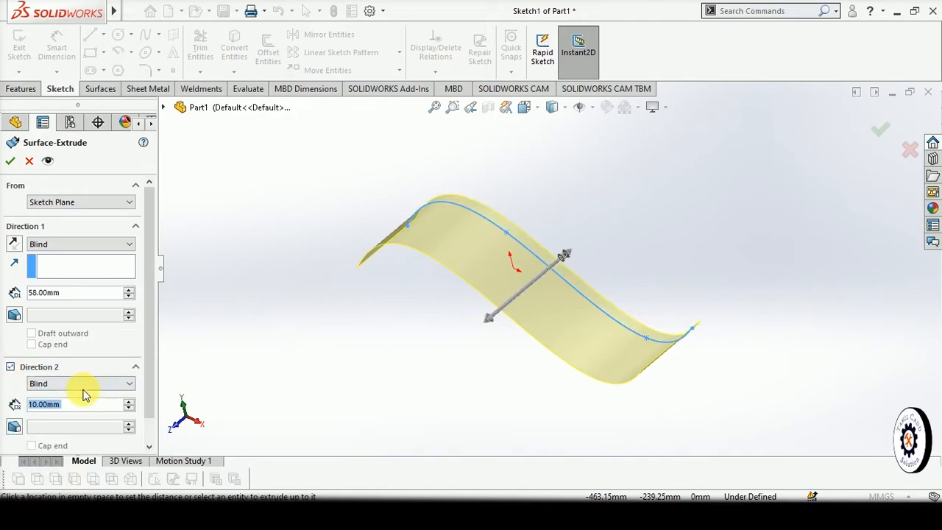
left_click(132, 385)
left_click(132, 386)
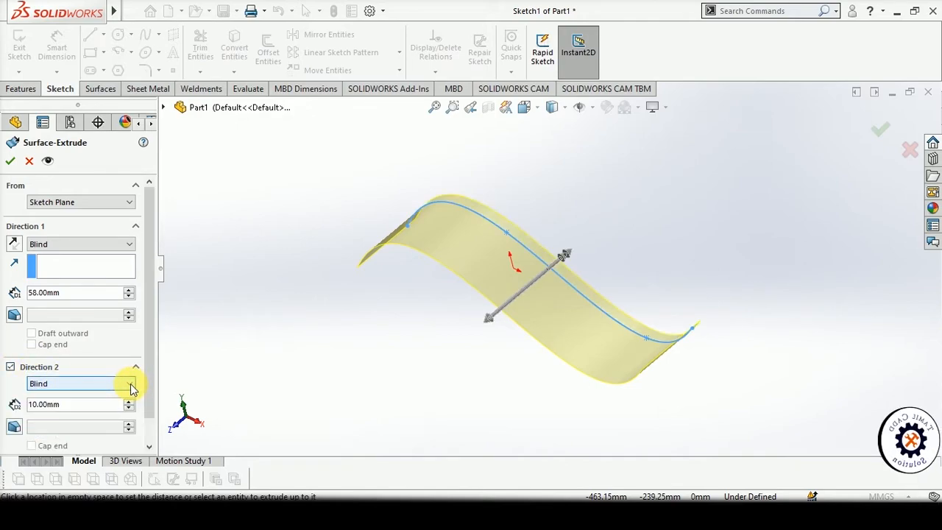
left_click(94, 203)
left_click(92, 210)
Extrude the spline surface symmetrically with the Mid Plane end condition and a depth of 148 mm.
left_click(87, 244)
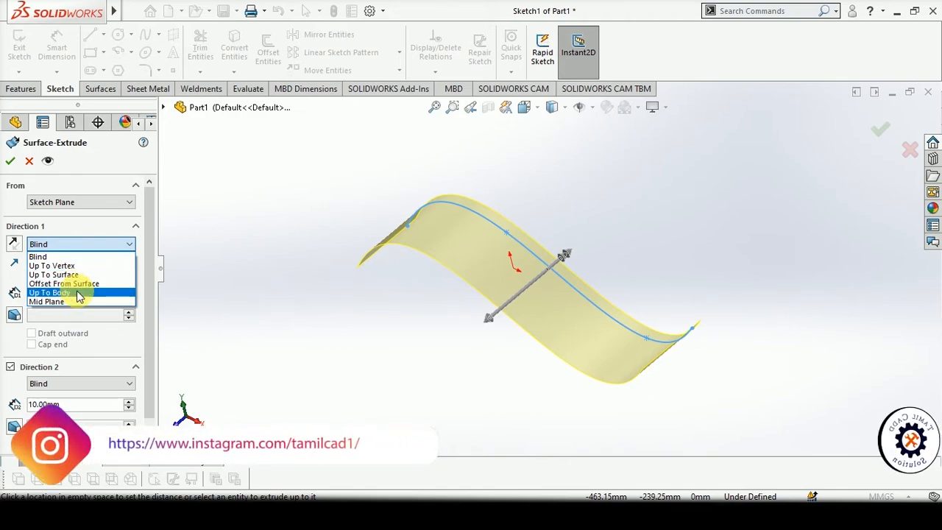
left_click(62, 304)
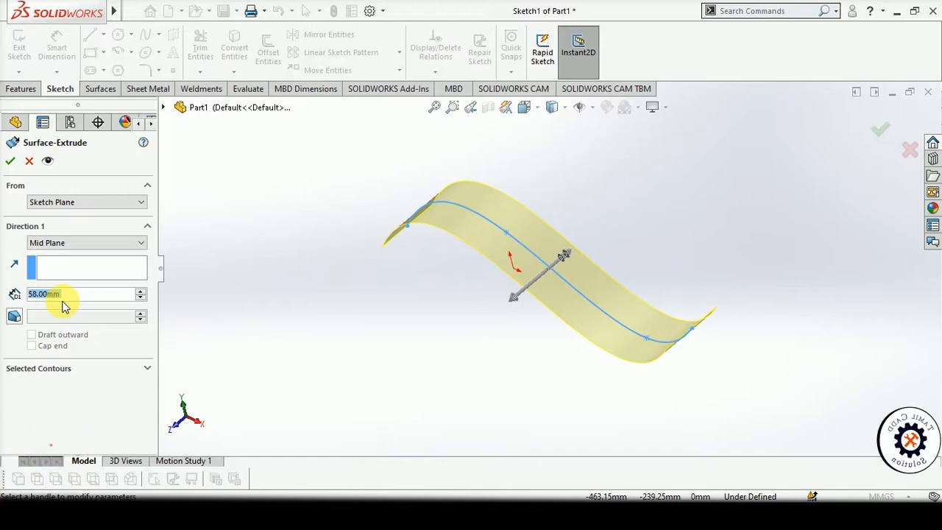
left_click(15, 88)
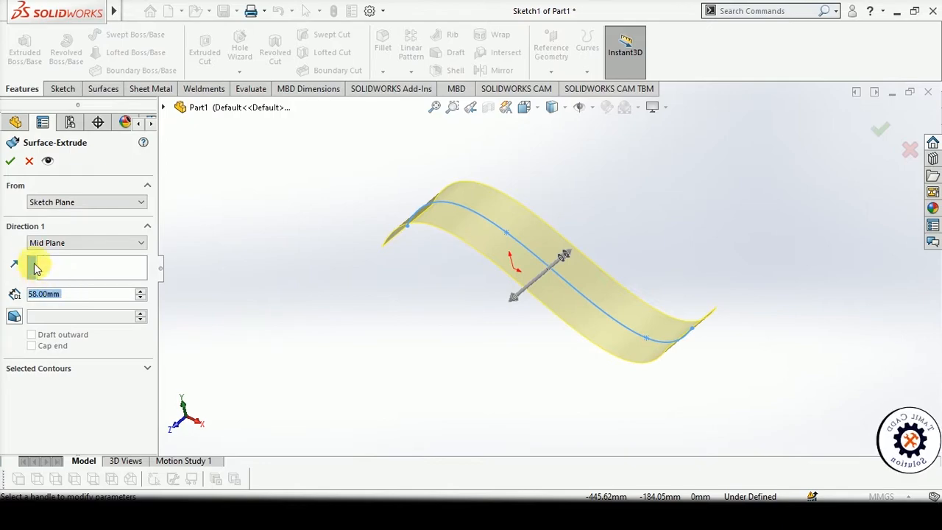
left_click(77, 237)
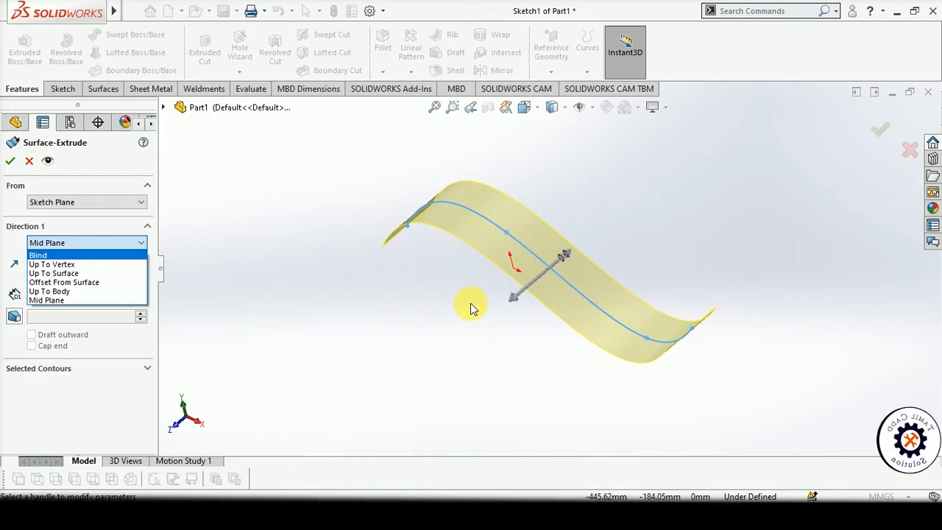
left_click(42, 301)
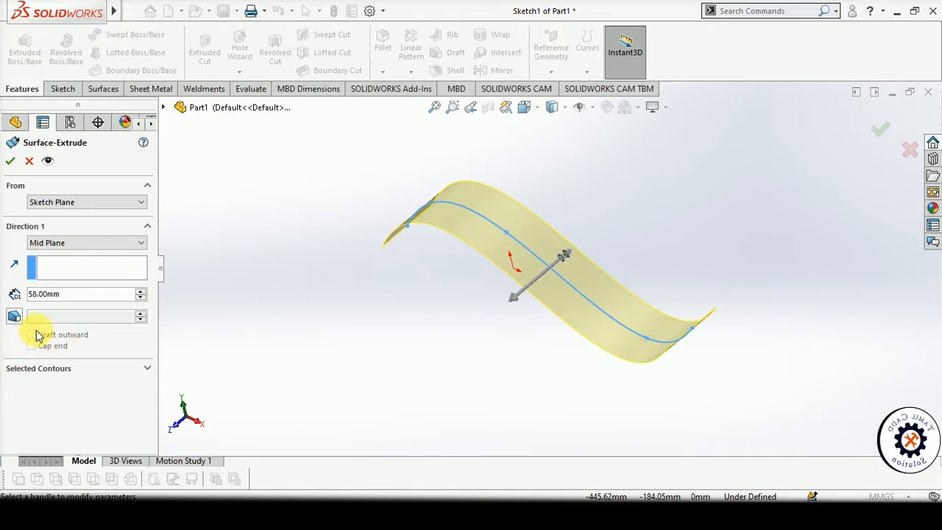
left_click(142, 292)
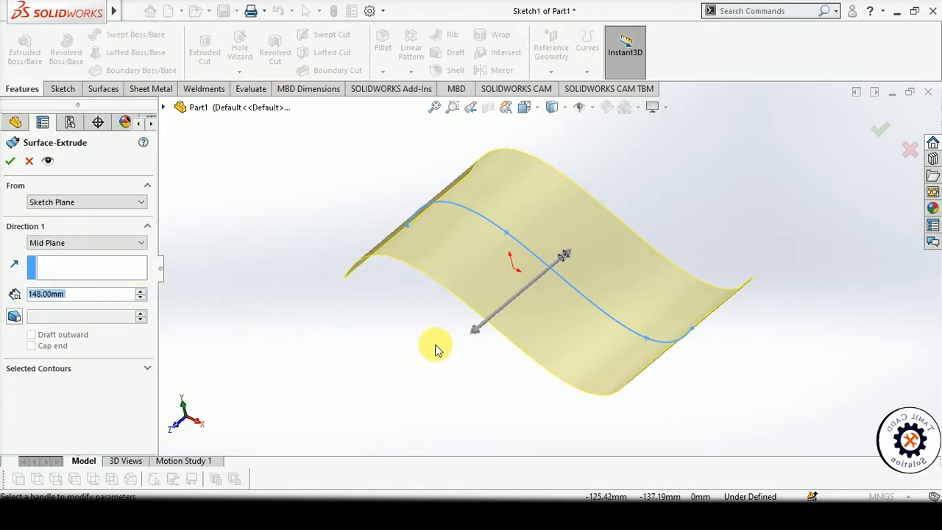
middle_click_drag(435, 345, 478, 336)
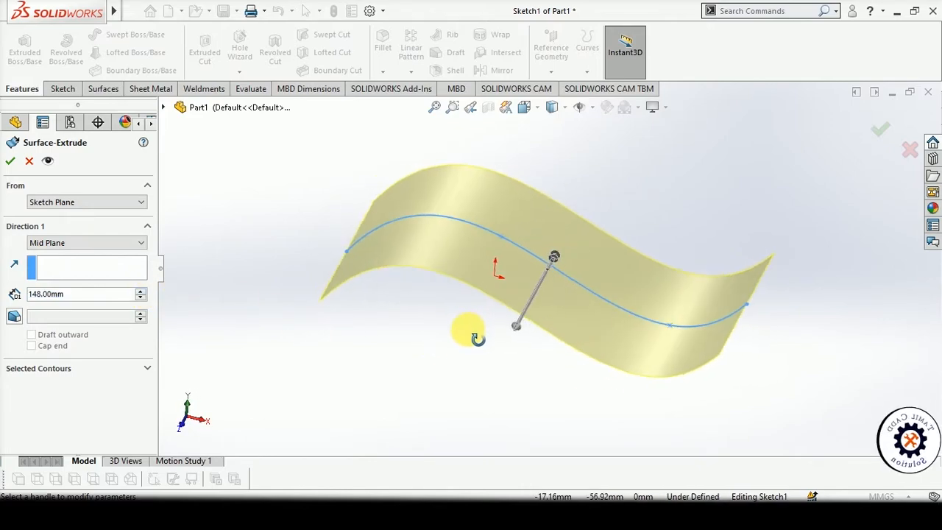
Apply a 12-degree draft to the surface extrusion and finish the feature.
left_click(14, 316)
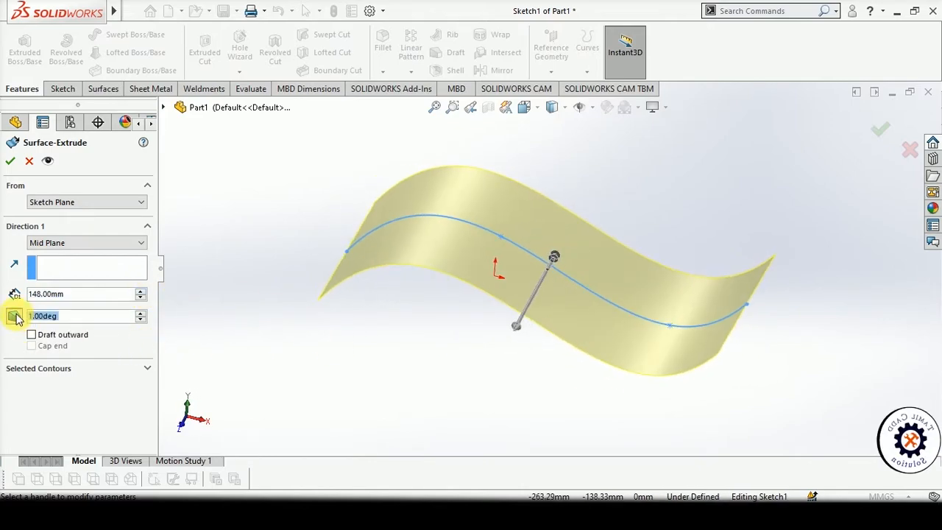
middle_click_drag(236, 331, 256, 335)
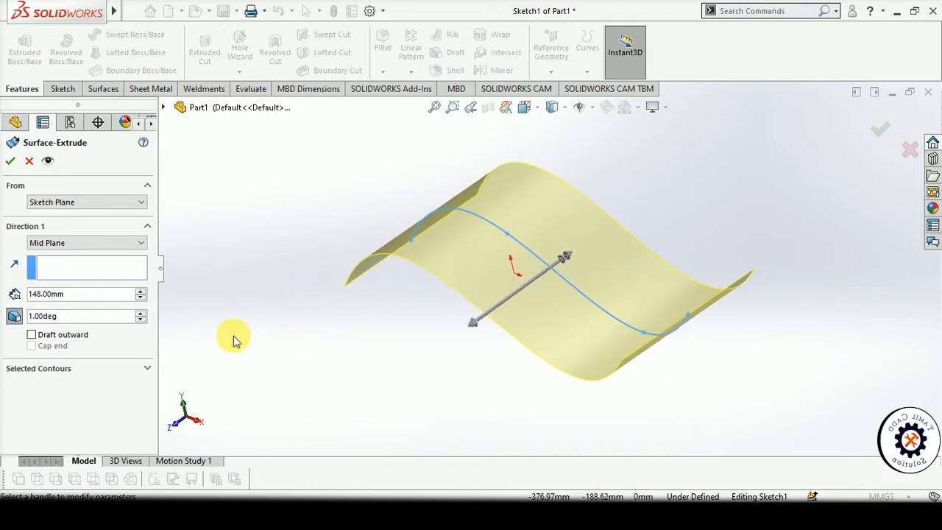
left_click(140, 313)
middle_click_drag(400, 311, 378, 263)
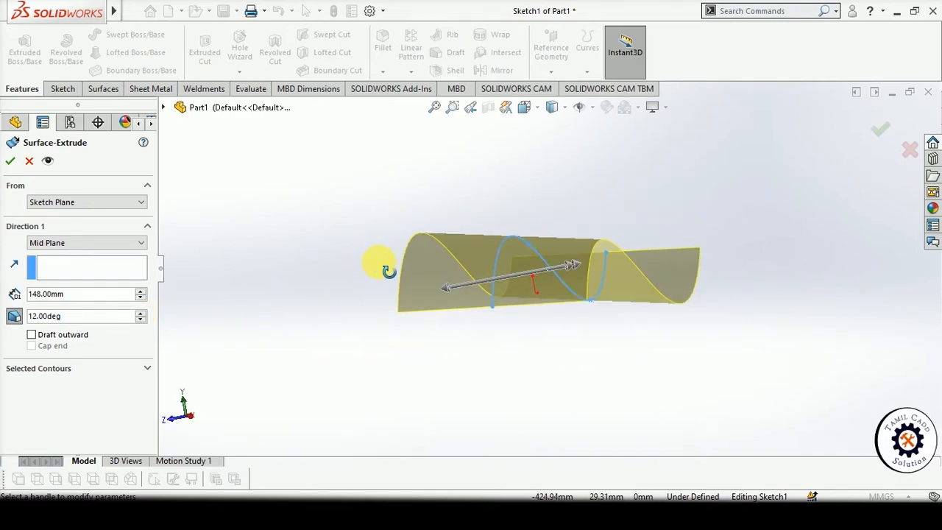
left_click(9, 163)
middle_click_drag(370, 196, 463, 331)
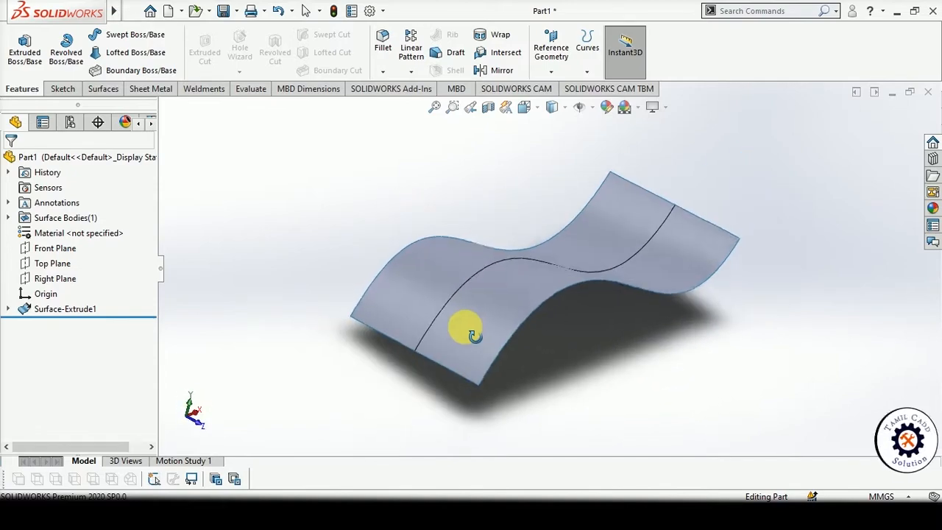
Delete the extruded surface feature while keeping its sketch.
left_click(50, 310)
key("Delete")
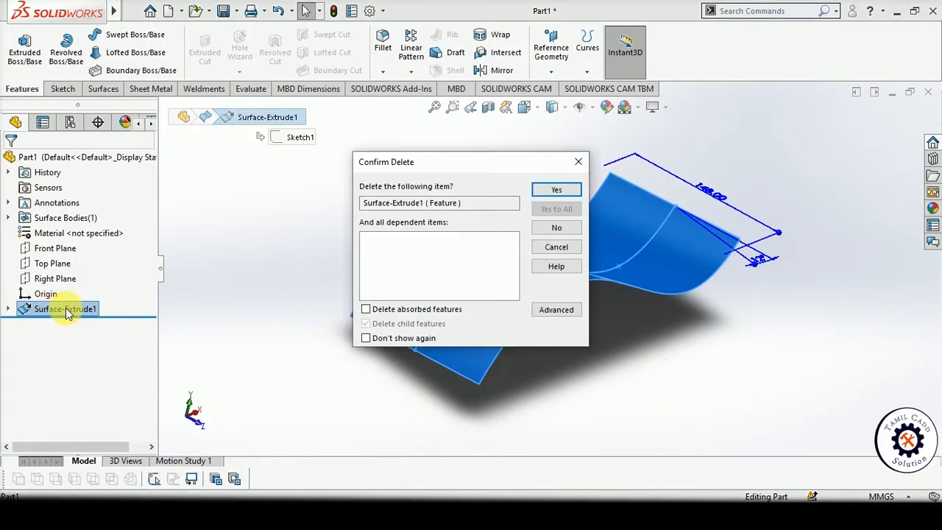
left_click(557, 187)
double_click(479, 276)
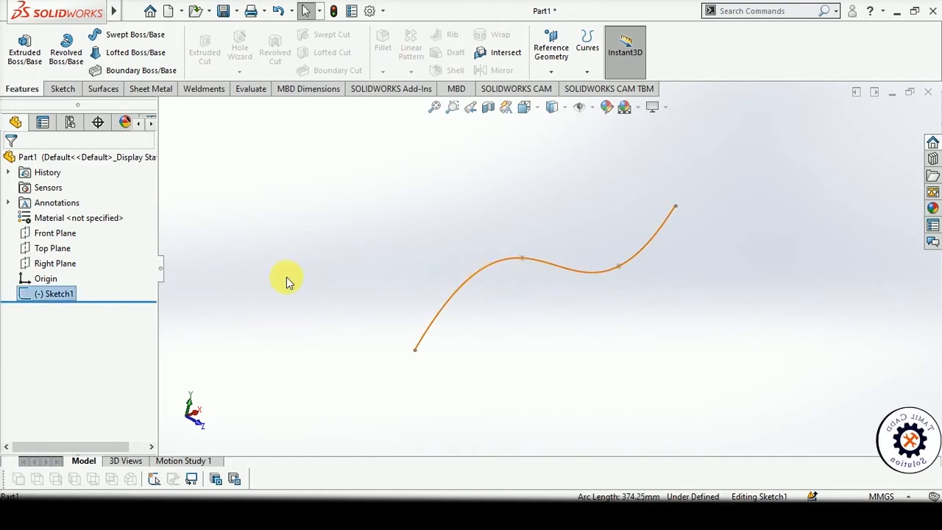
Open the remaining sketch for editing and delete the spline from it.
left_click(68, 295)
left_click(79, 251)
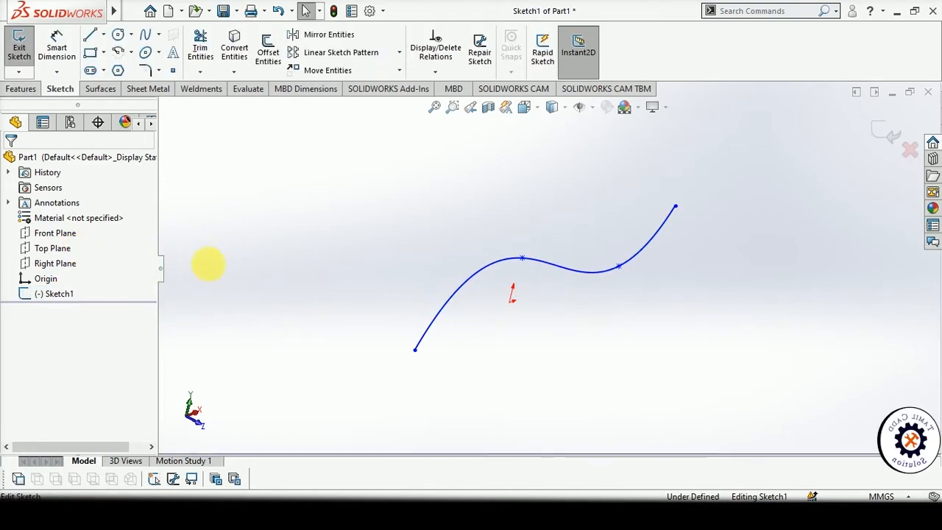
left_click(471, 282)
key("Delete")
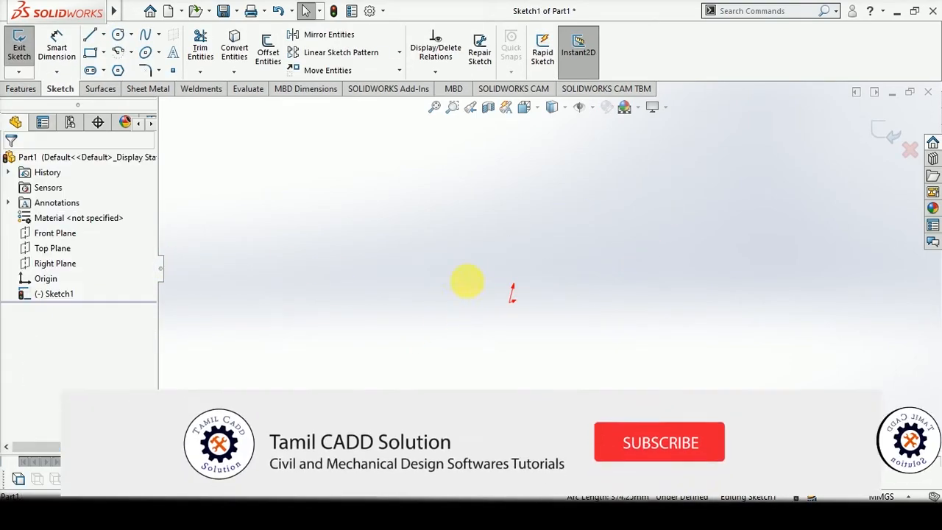
Draw a Center Rectangle centred on the origin in the open sketch and exit the sketch.
key("space")
left_click(482, 345)
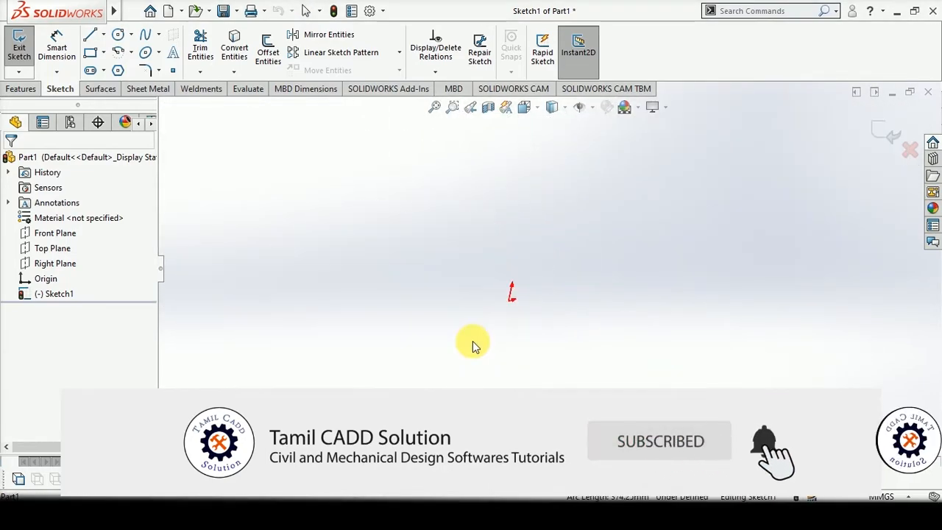
left_click(103, 52)
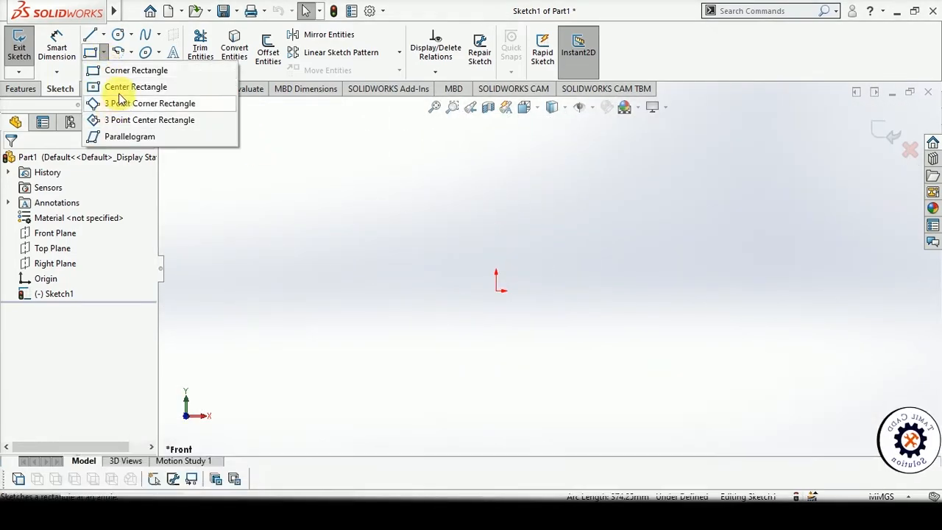
left_click(121, 87)
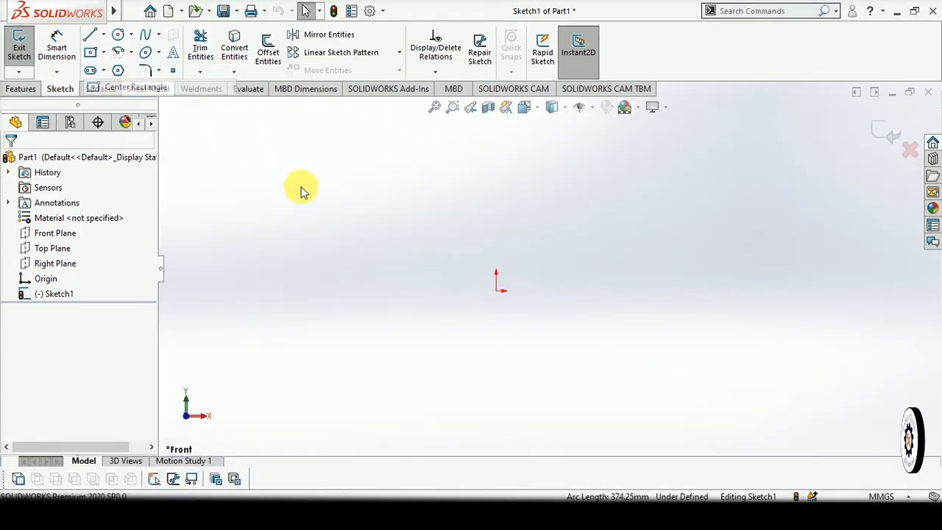
left_click(496, 291)
left_click(657, 382)
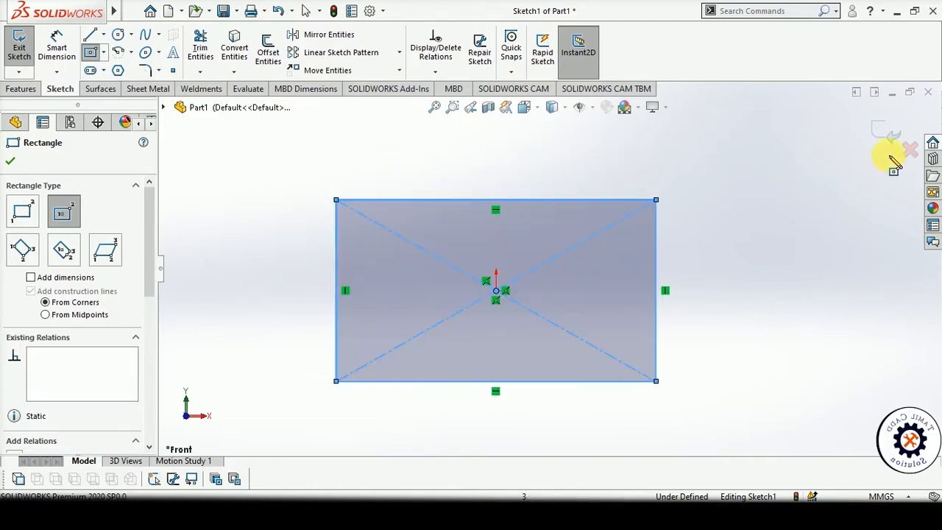
left_click(891, 133)
Start an Extruded Surface from the rectangle sketch with a Blind depth of 148 mm.
middle_click_drag(736, 213, 680, 243)
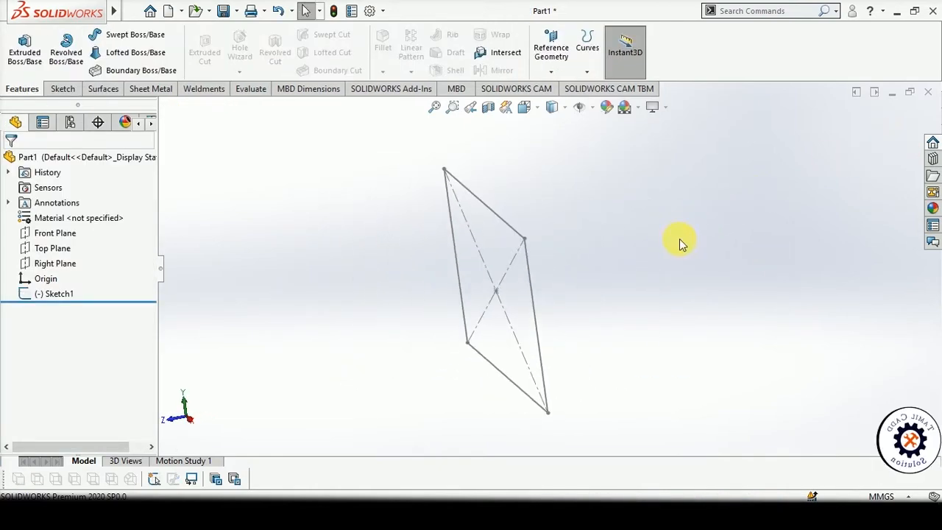
left_click(102, 88)
left_click(22, 54)
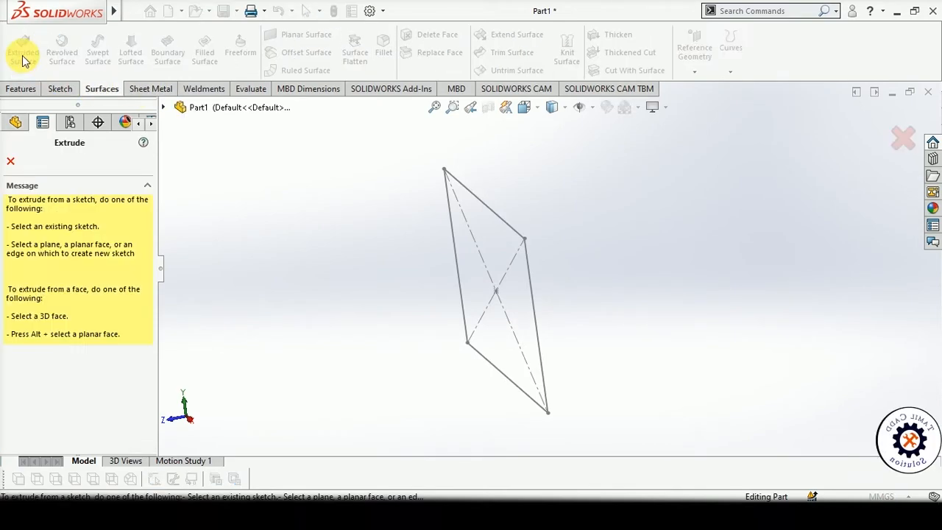
left_click(513, 228)
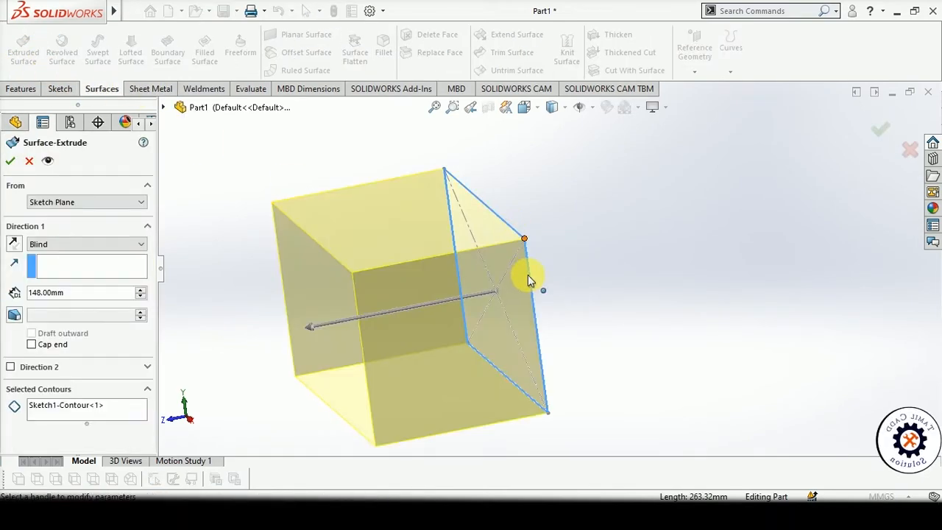
mouse_move(525, 273)
middle_mouse_down()
mouse_move(553, 262)
mouse_move(525, 321)
mouse_move(563, 301)
mouse_move(559, 293)
middle_mouse_up()
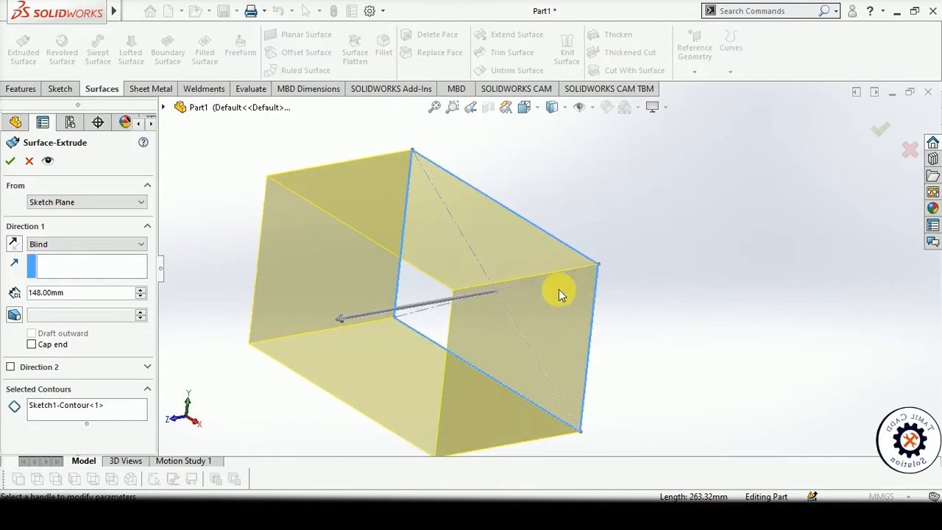
middle_click_drag(602, 257, 551, 285)
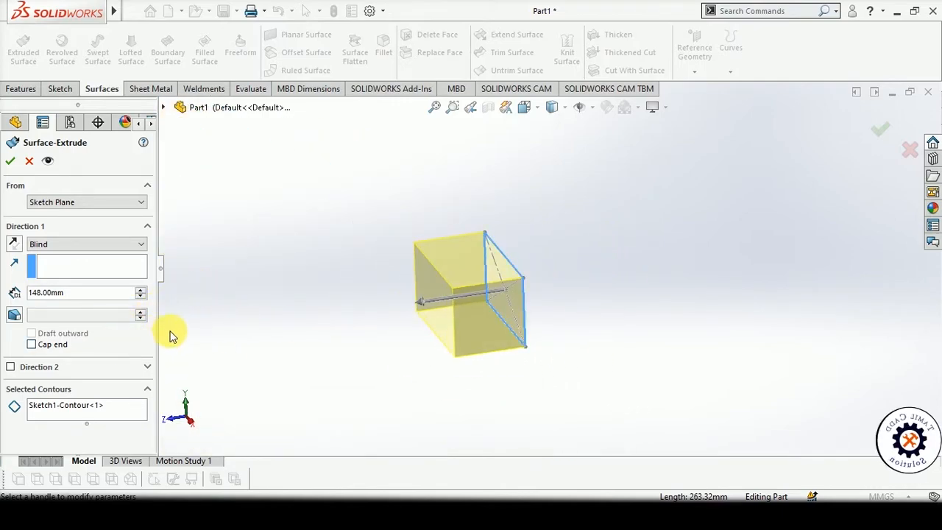
Cap the end of the rectangular surface extrusion and finish the feature.
left_click(53, 346)
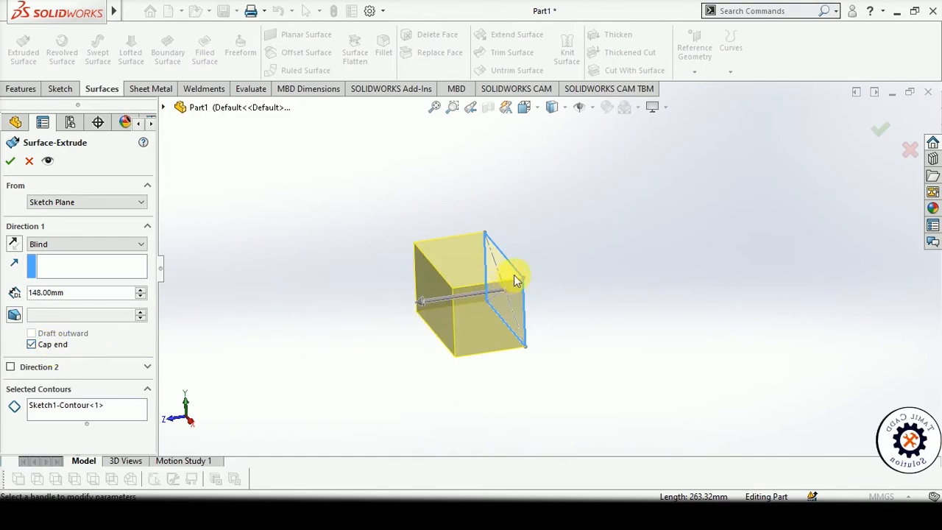
middle_click_drag(511, 273, 406, 259)
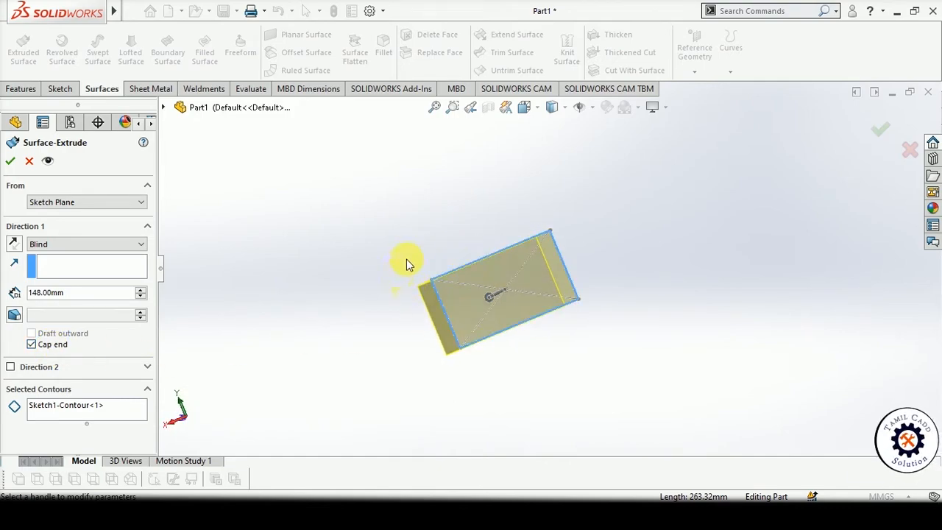
left_click(10, 161)
middle_click_drag(626, 376, 638, 245)
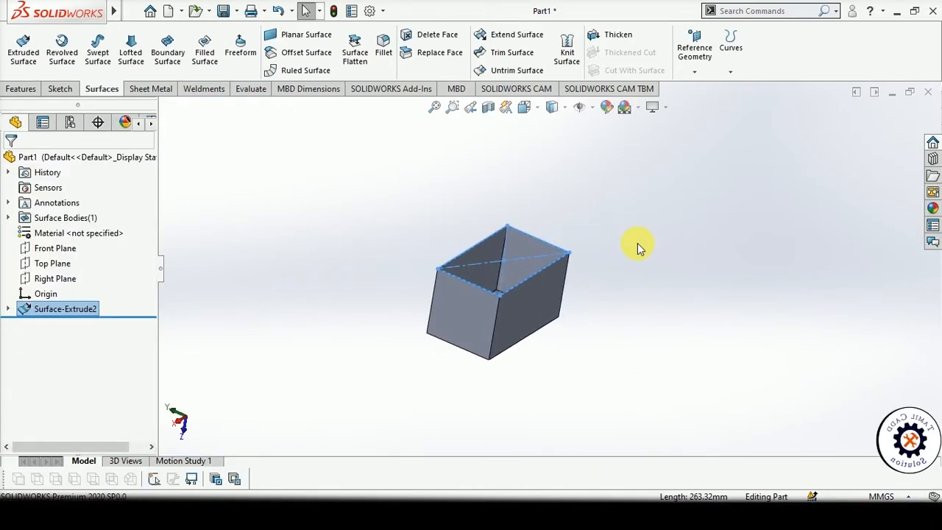
left_click(637, 245)
scroll(486, 284, "up", 2)
scroll(485, 285, "down", 3)
scroll(575, 280, "down", 3)
middle_click_drag(576, 280, 593, 318)
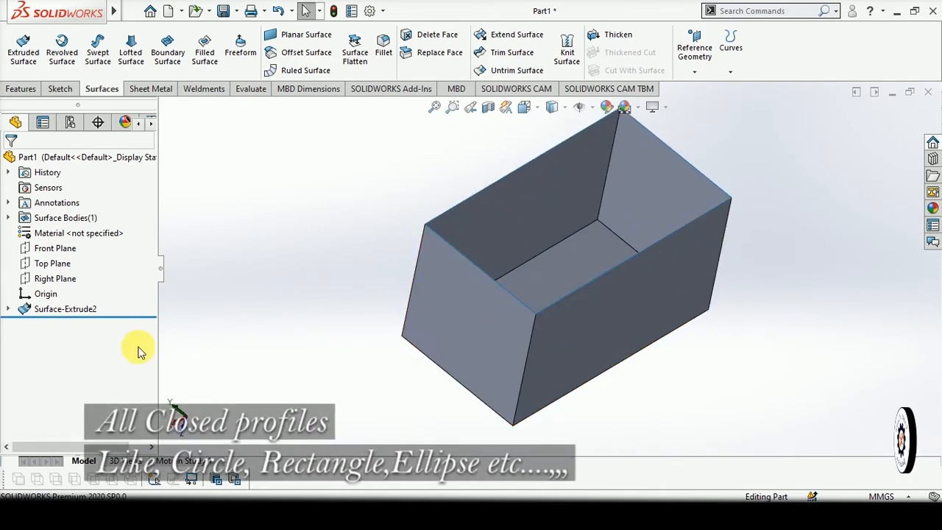
Reopen the rectangular surface extrusion for editing and apply a 12-degree draft to Direction 1.
left_click(55, 309)
left_click(67, 271)
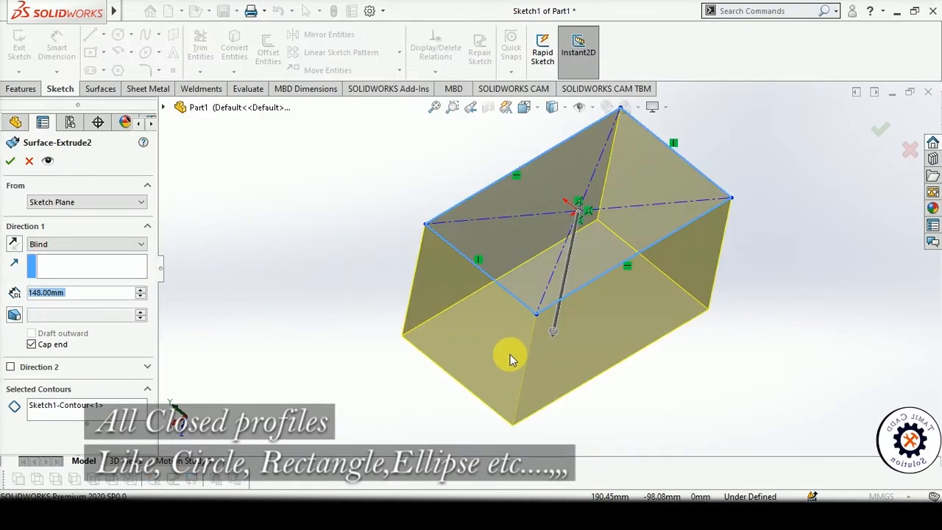
mouse_move(510, 357)
middle_mouse_down()
mouse_move(484, 326)
mouse_move(559, 326)
mouse_move(476, 319)
middle_mouse_up()
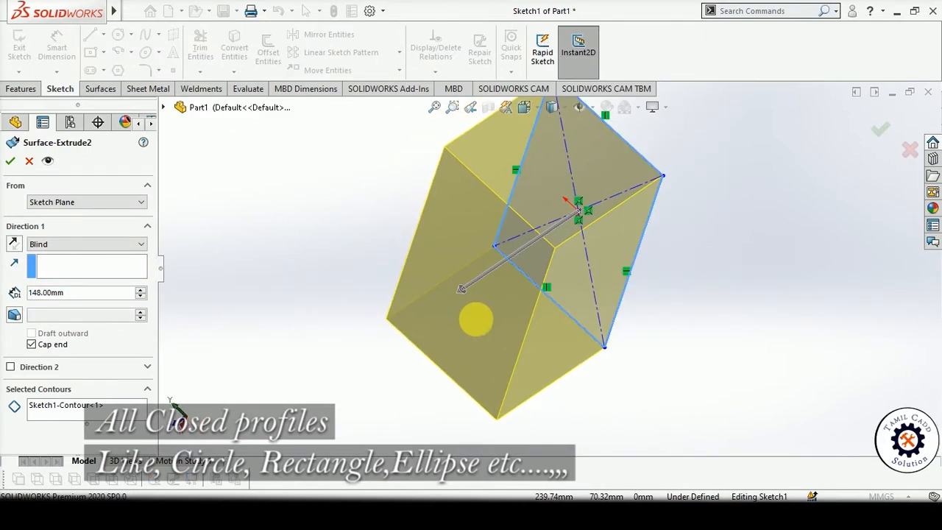
left_click(14, 314)
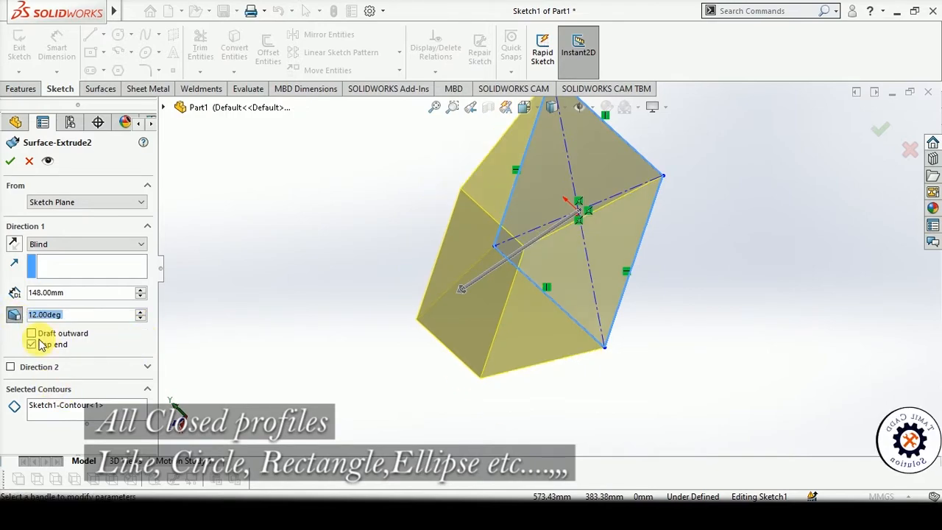
middle_click_drag(453, 337, 573, 352)
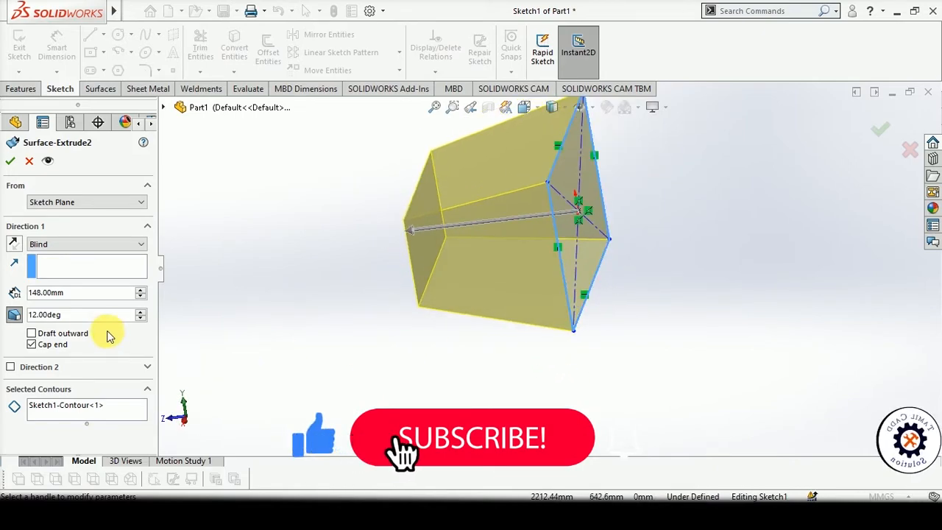
Try the outward draft option on Direction 1, and switch back to the inward draft.
left_click(33, 333)
middle_click_drag(734, 298, 676, 293)
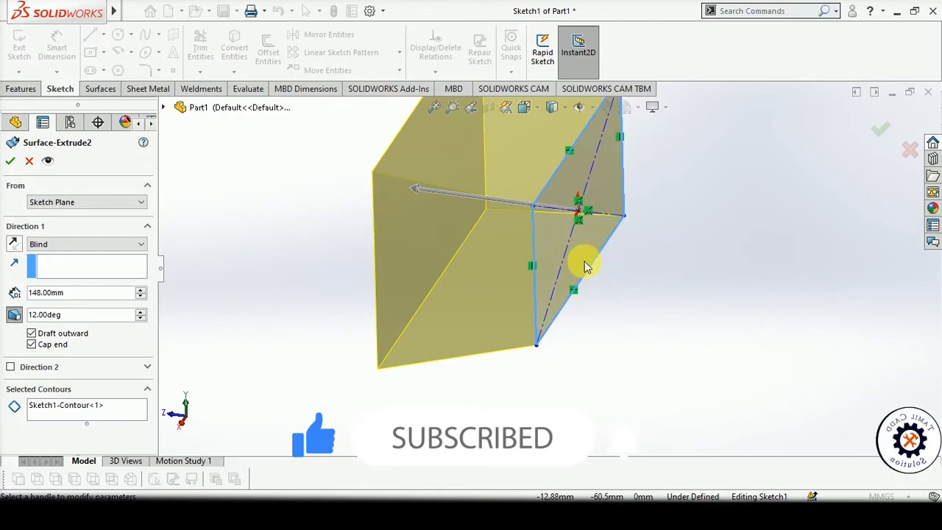
middle_click_drag(585, 263, 510, 305)
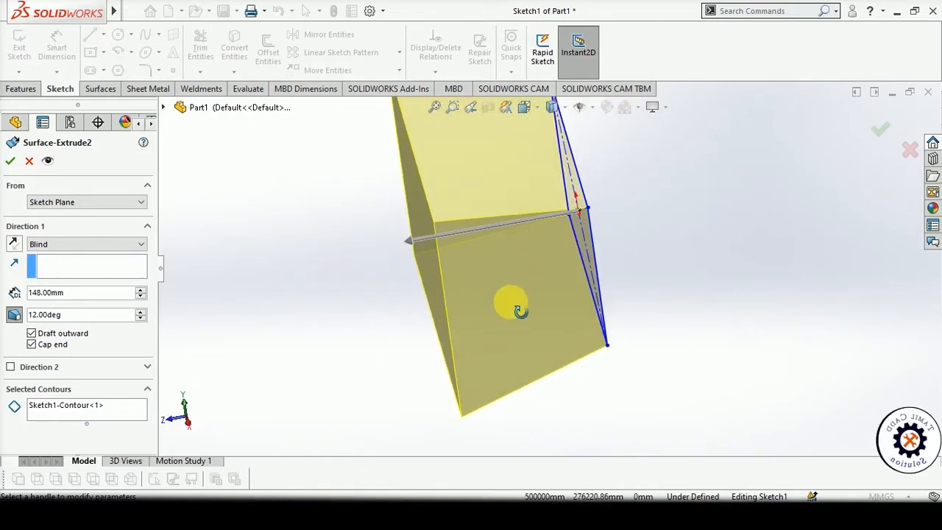
left_click(31, 334)
middle_click_drag(544, 337, 598, 330)
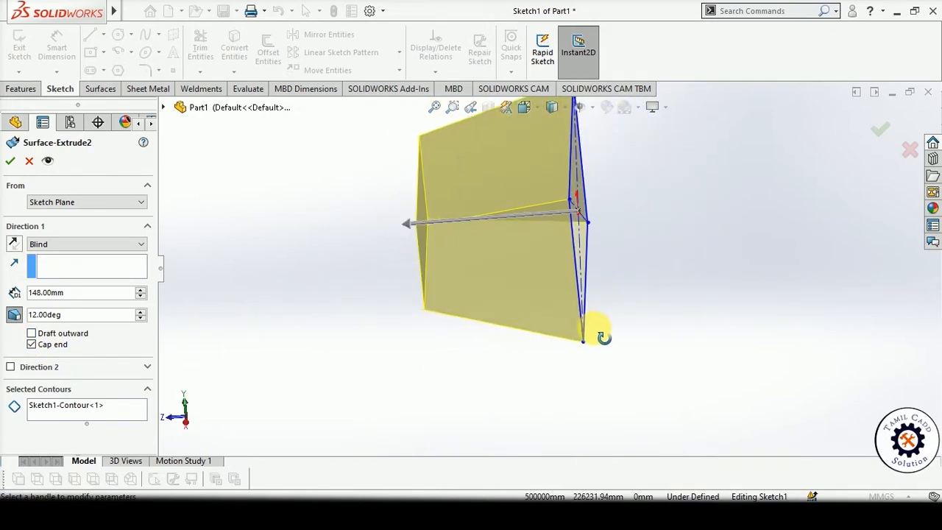
Enable Direction 2 for the surface extrusion with a Blind depth of 228 mm.
left_click(10, 366)
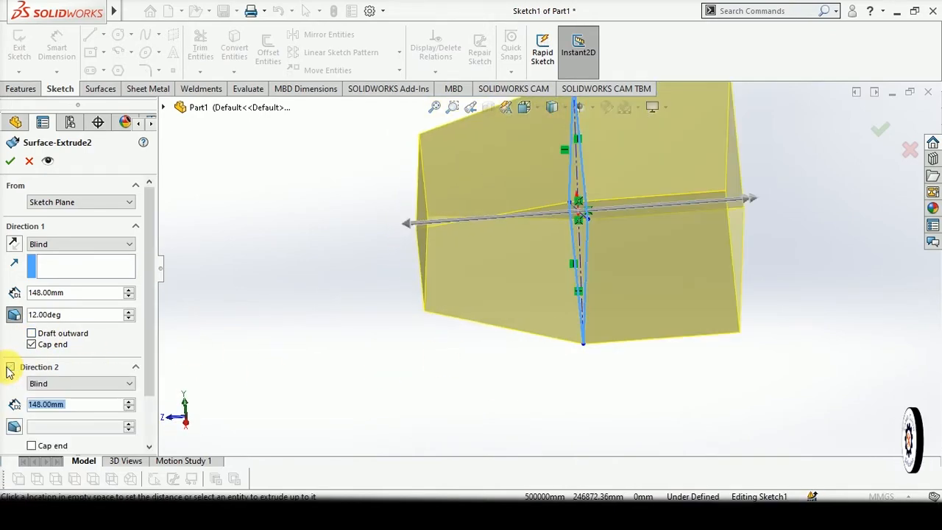
left_click(129, 402)
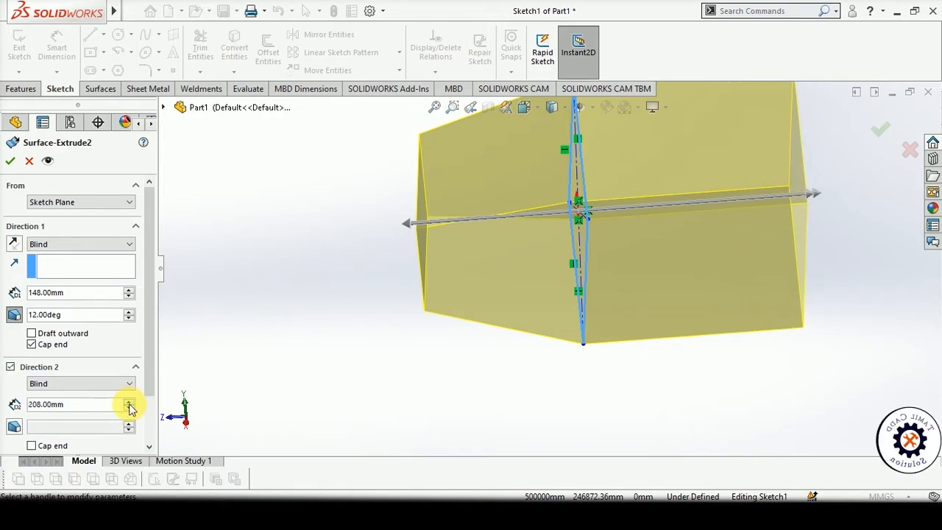
scroll(605, 309, "up", 6)
scroll(622, 284, "down", 5)
scroll(622, 287, "up", 3)
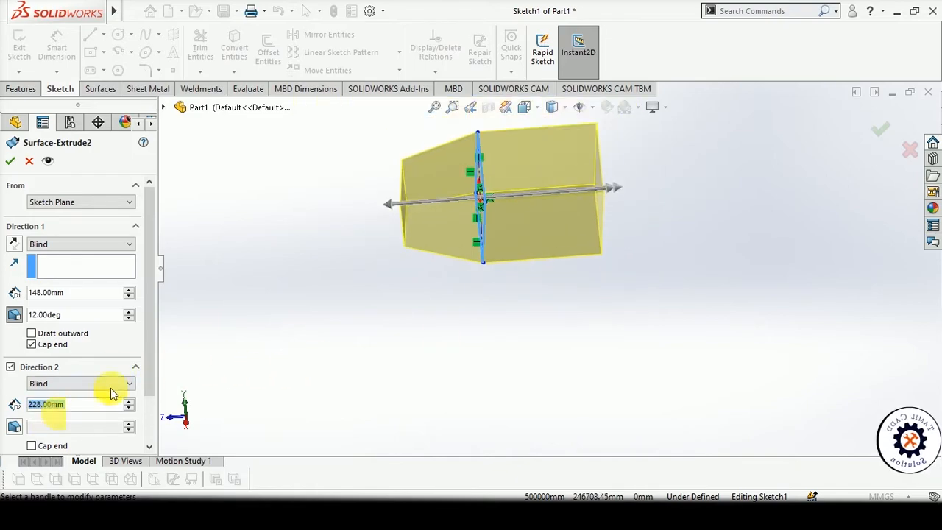
Cap the end of the surface extrusion in Direction 2.
left_click_drag(151, 343, 151, 387)
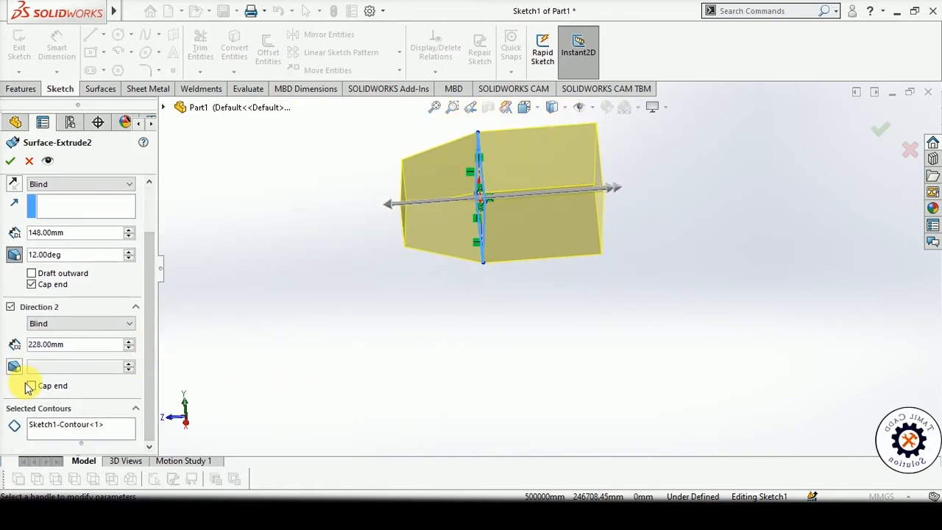
left_click(31, 386)
middle_click_drag(599, 211, 595, 242)
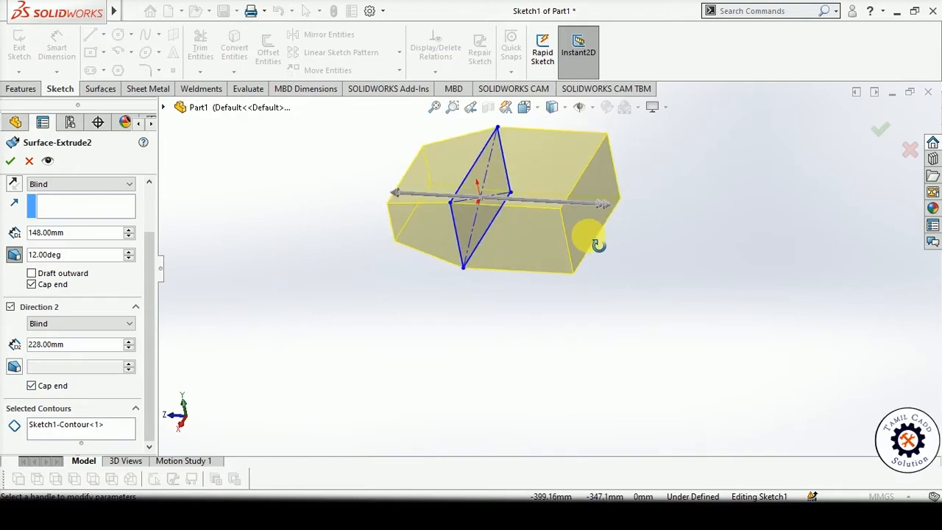
Apply a 12-degree draft to Direction 2 and finish the feature.
left_click(14, 366)
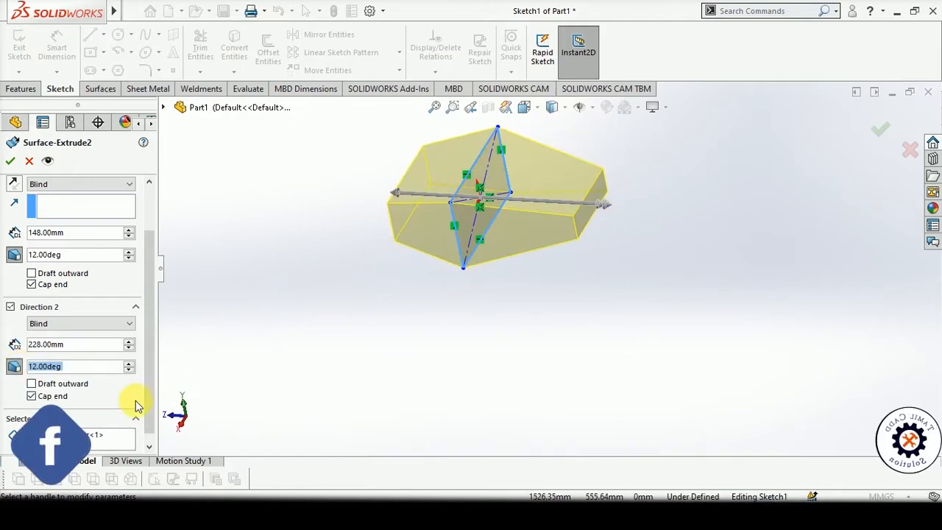
left_click_drag(151, 348, 151, 359)
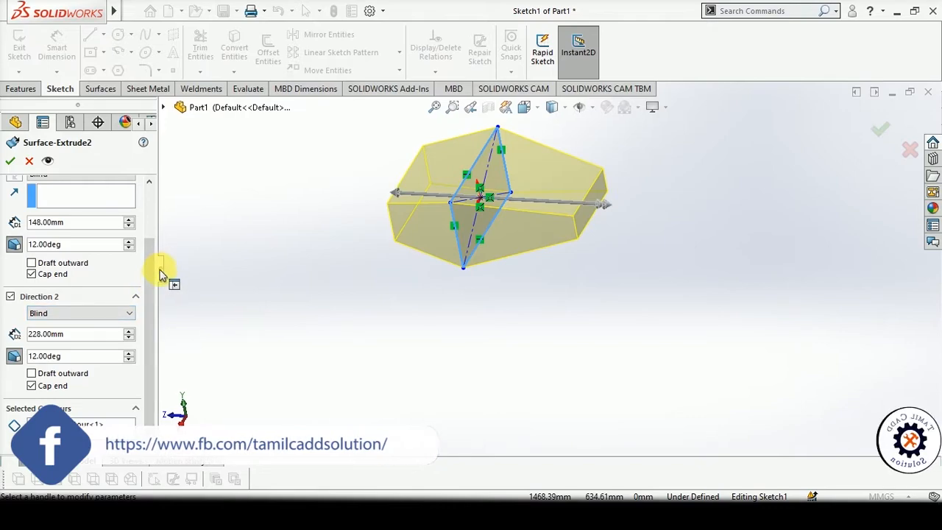
scroll(68, 228, "up", 3)
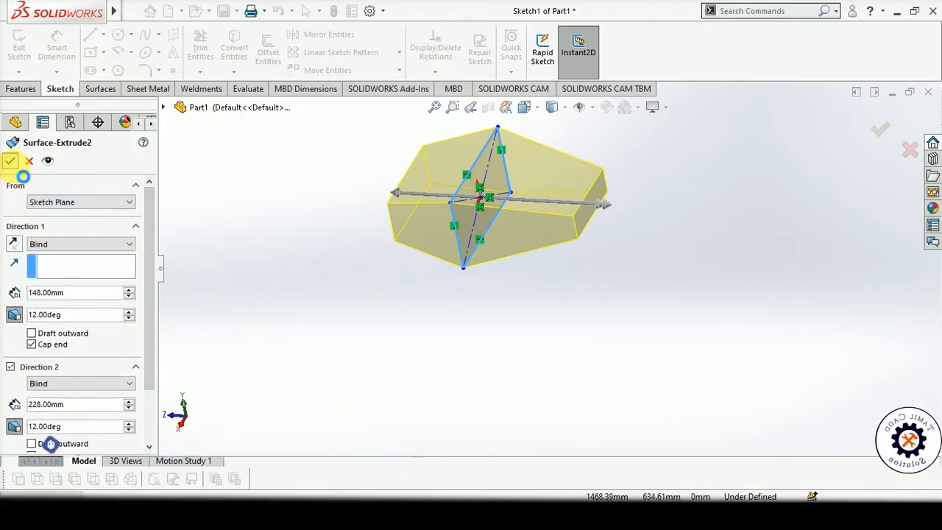
left_click(11, 161)
middle_click_drag(695, 285, 575, 325)
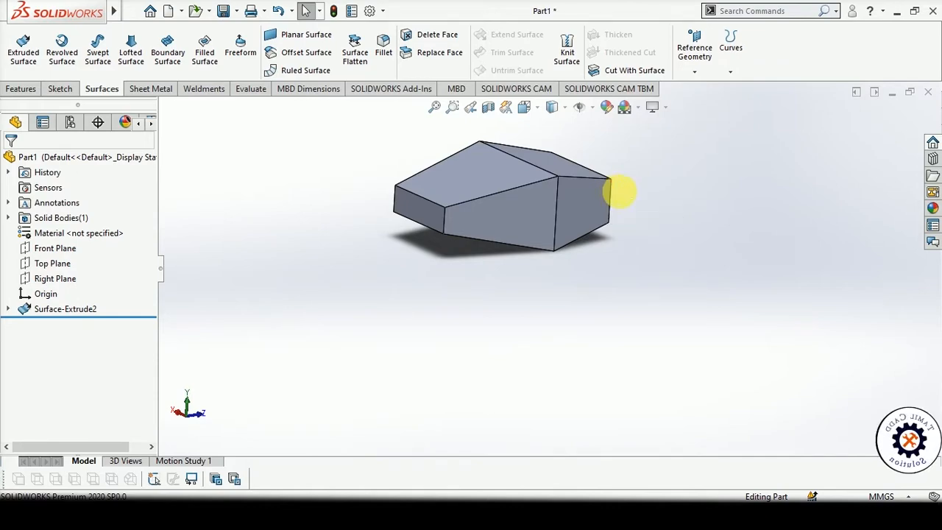
Delete the capped surface extrusion while keeping its rectangle sketch.
left_click(73, 309)
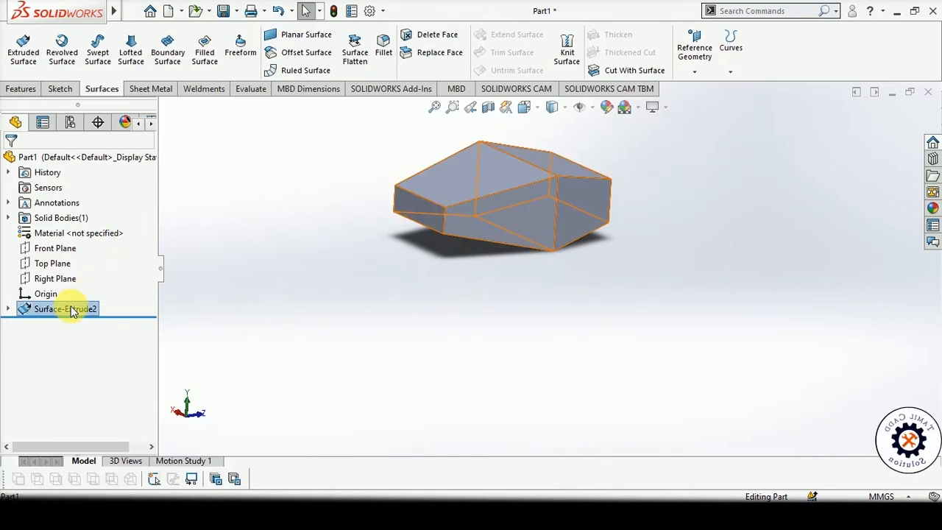
key("Delete")
left_click(557, 188)
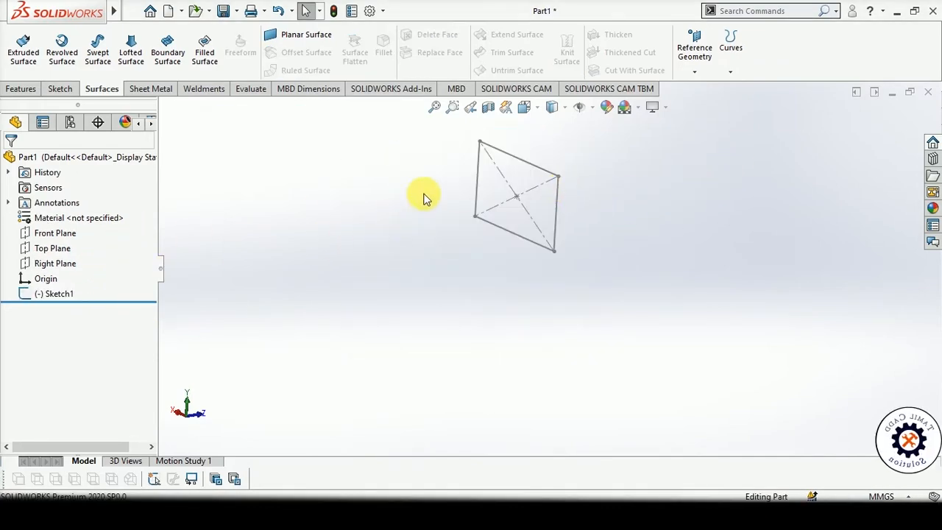
Open the rectangle sketch for editing and orient the view square to it from the back.
left_click(57, 294)
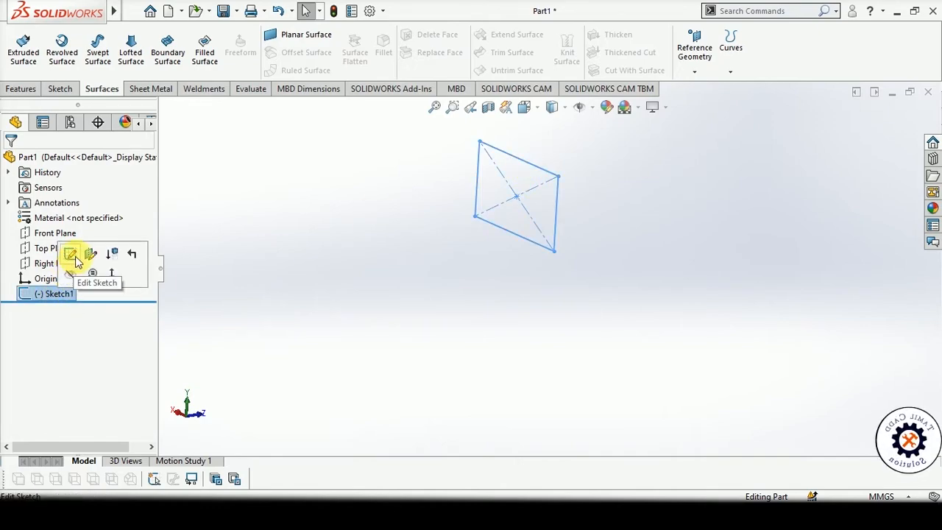
left_click(75, 257)
key("space")
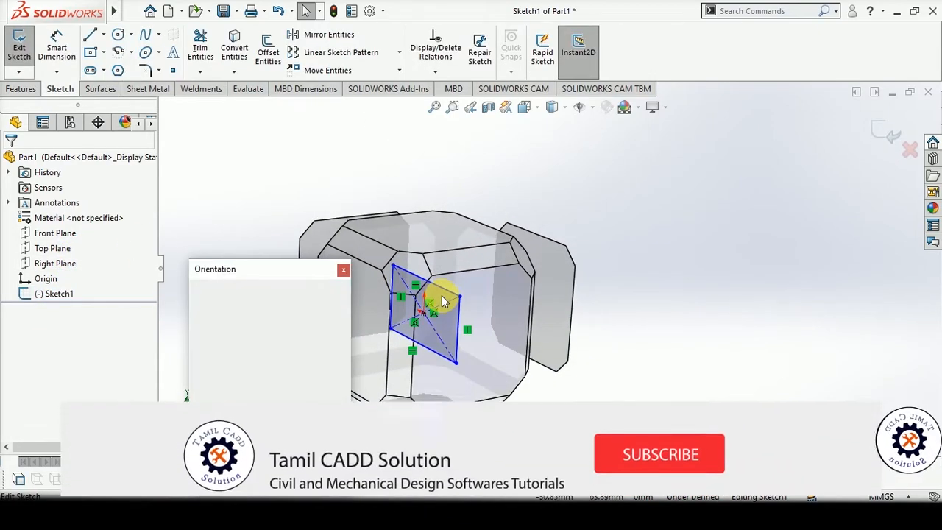
left_click(377, 317)
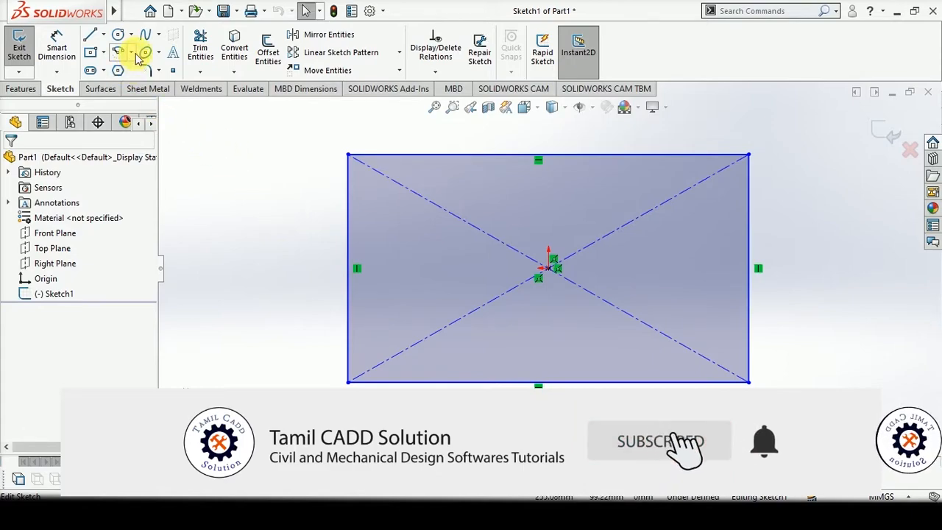
Draw an open four-point S-shaped spline crossing one vertical edge and the upper edge of the rectangle.
left_click(147, 35)
left_click(288, 332)
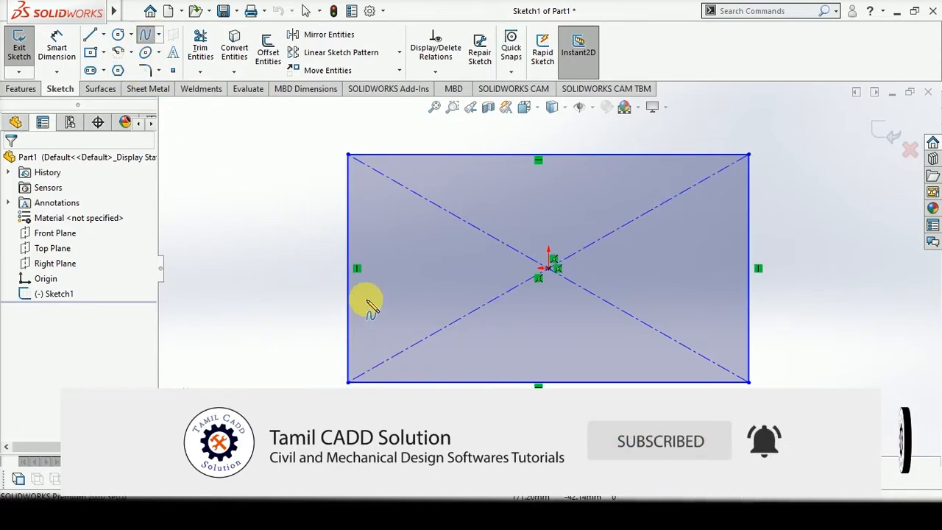
left_click(423, 275)
left_click(503, 186)
double_click(584, 126)
key("Escape")
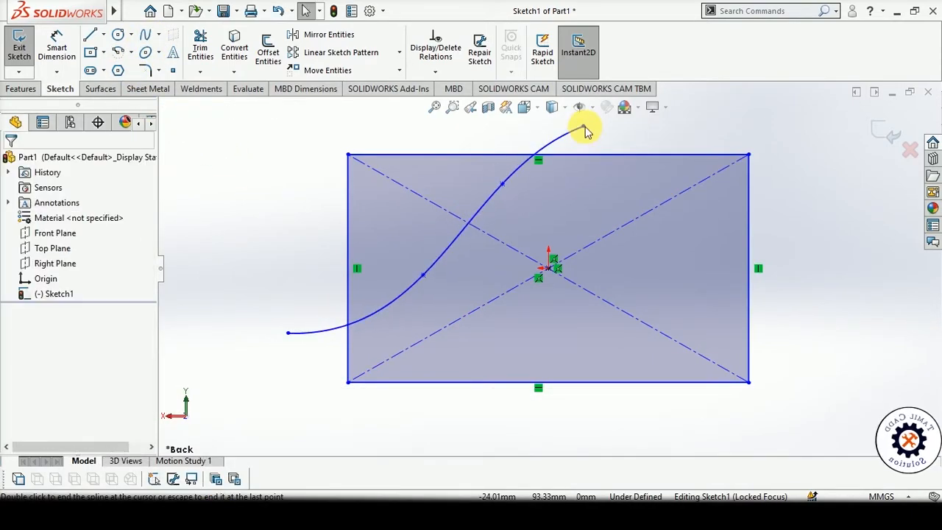
Draw a circle overlapping the rectangle's lower corner on the side opposite the spline's lower end, and exit the sketch.
left_click(120, 38)
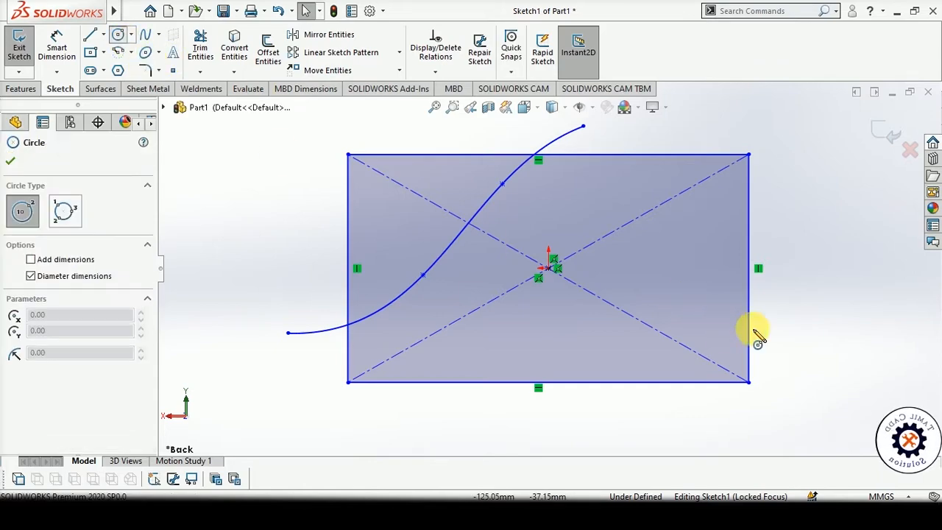
left_click(761, 314)
left_click(652, 371)
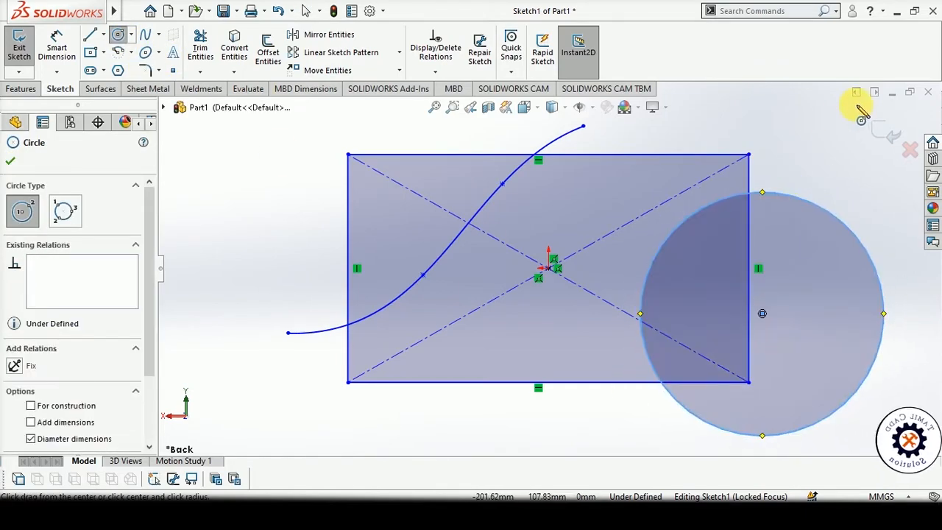
left_click(883, 130)
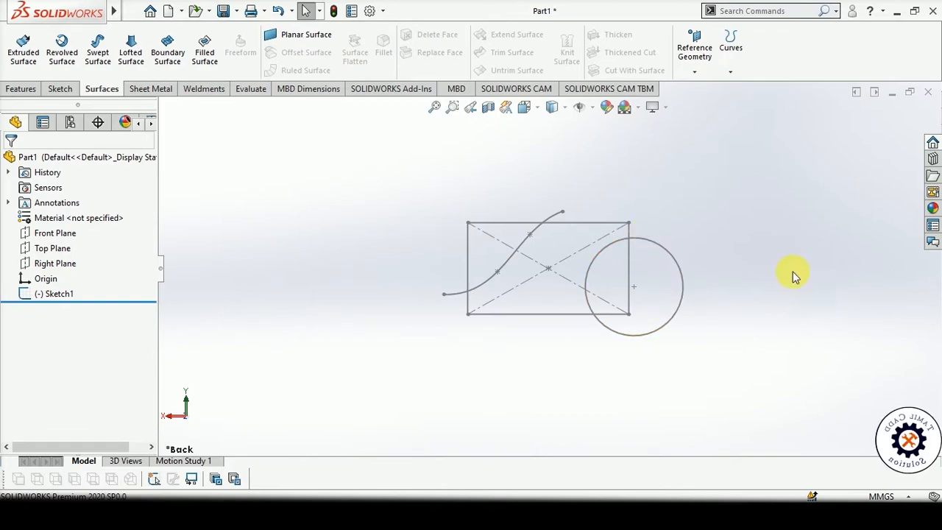
Start an Extruded Surface from the existing sketch, using the rectangle as the contour.
mouse_move(793, 271)
middle_mouse_down()
mouse_move(876, 339)
mouse_move(865, 328)
middle_mouse_up()
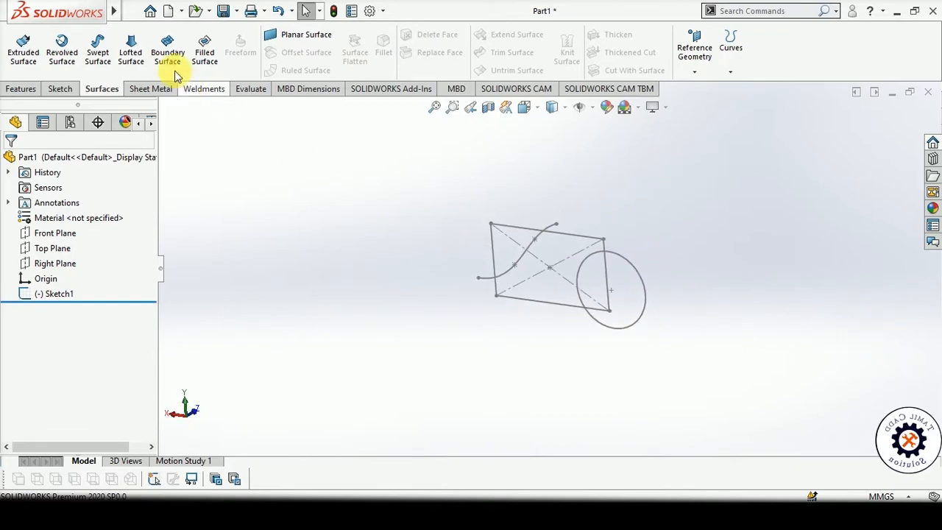
left_click(23, 48)
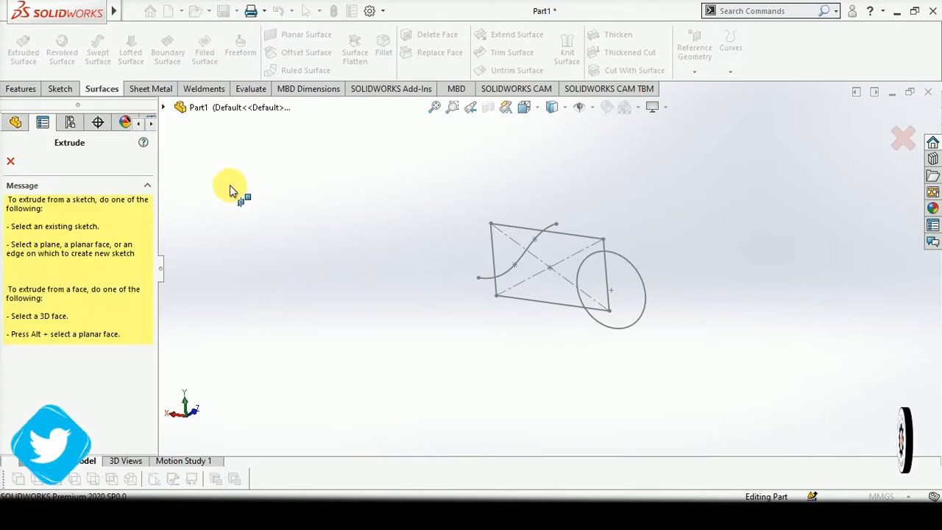
left_click(566, 234)
middle_click_drag(566, 237, 520, 296)
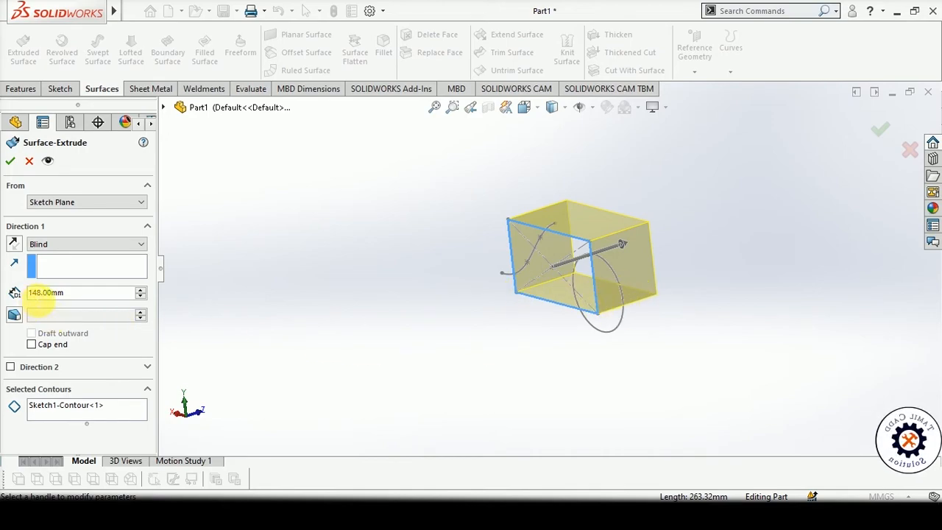
Add the circle's area outside the rectangle and its overlap with the rectangle to the selected contours.
left_click(67, 407)
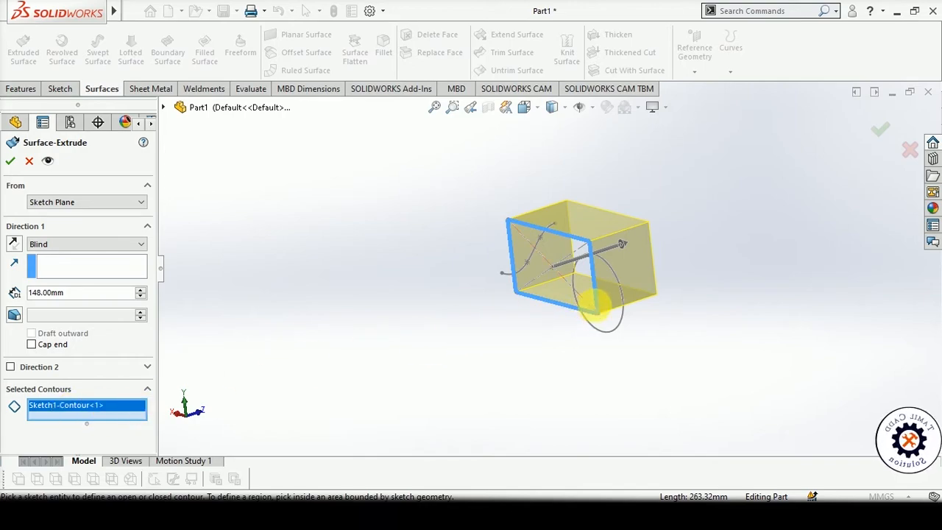
left_click(612, 290)
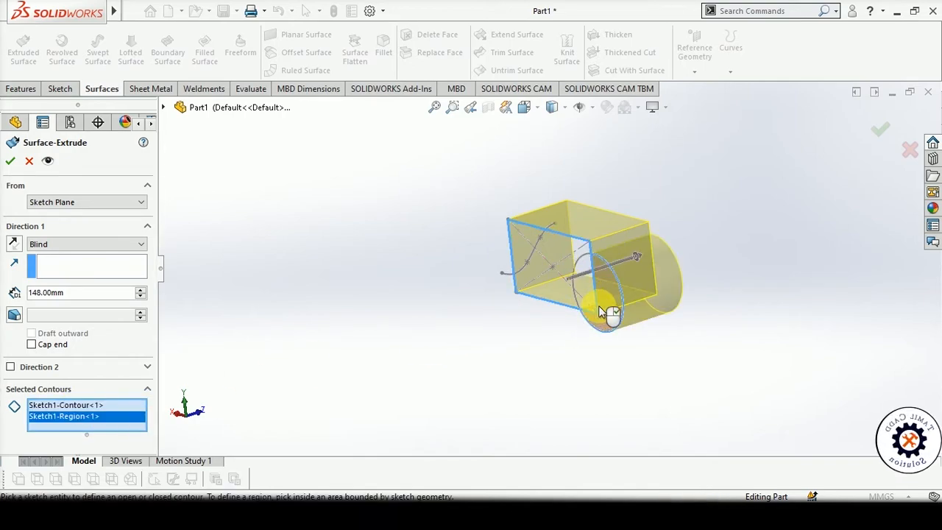
mouse_move(600, 309)
middle_mouse_down()
mouse_move(673, 311)
mouse_move(625, 334)
mouse_move(637, 321)
mouse_move(617, 301)
middle_mouse_up()
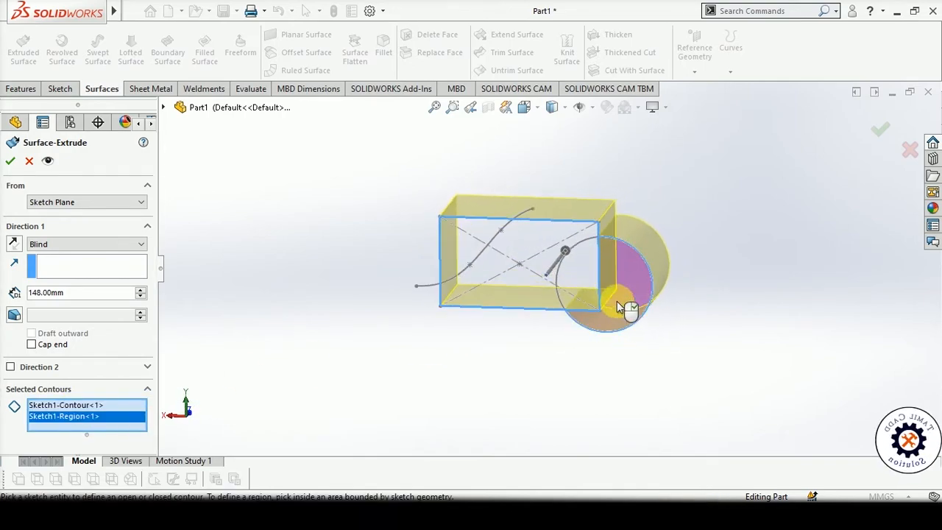
left_click(609, 287)
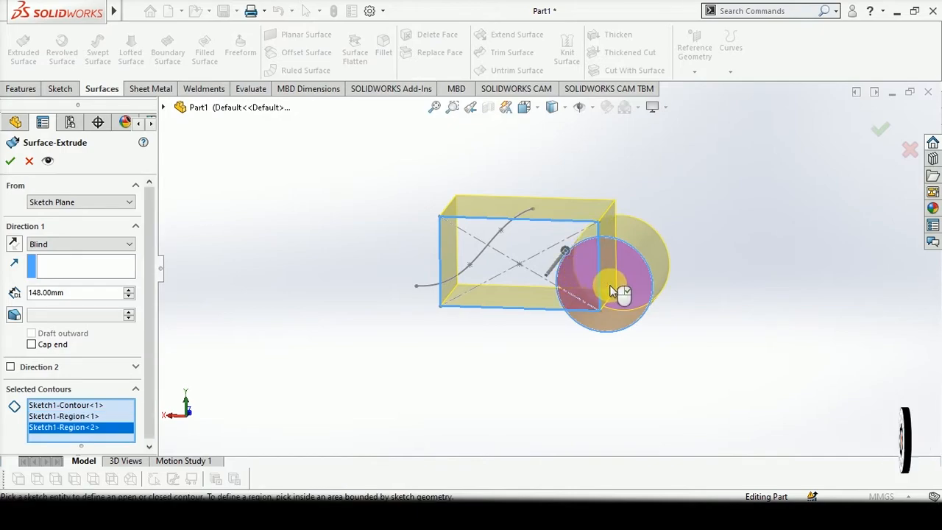
Remove the circle's outer region from the selected contours and clear the remaining contour selections.
right_click(51, 417)
left_click(84, 441)
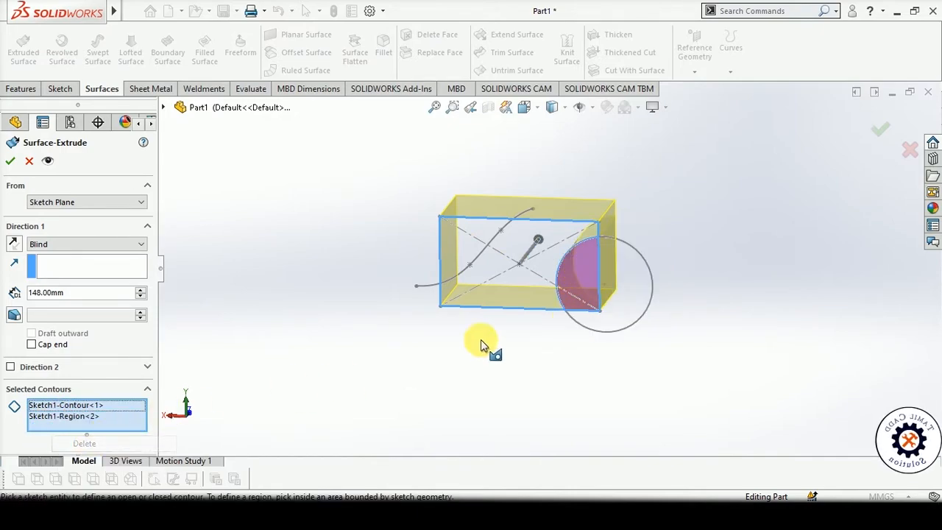
mouse_move(481, 339)
middle_mouse_down()
mouse_move(726, 199)
mouse_move(600, 284)
mouse_move(368, 346)
middle_mouse_up()
right_click(94, 409)
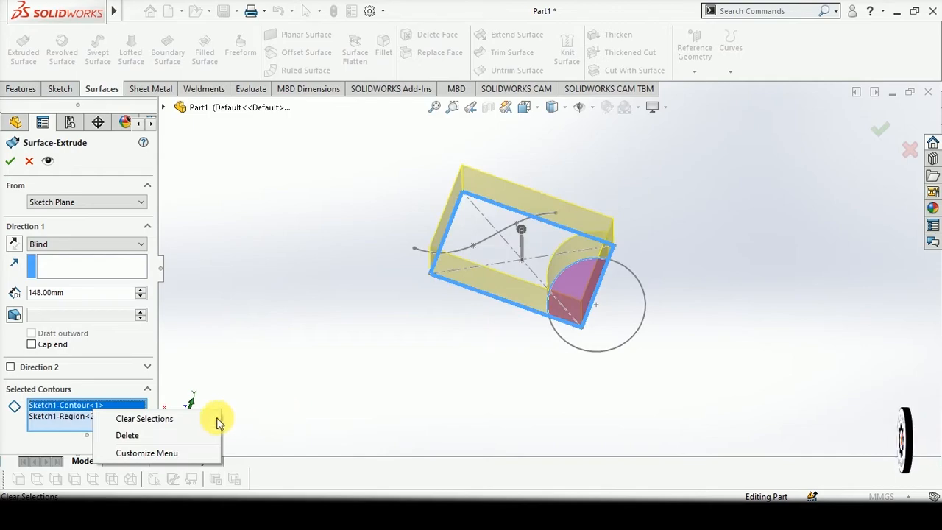
left_click(166, 420)
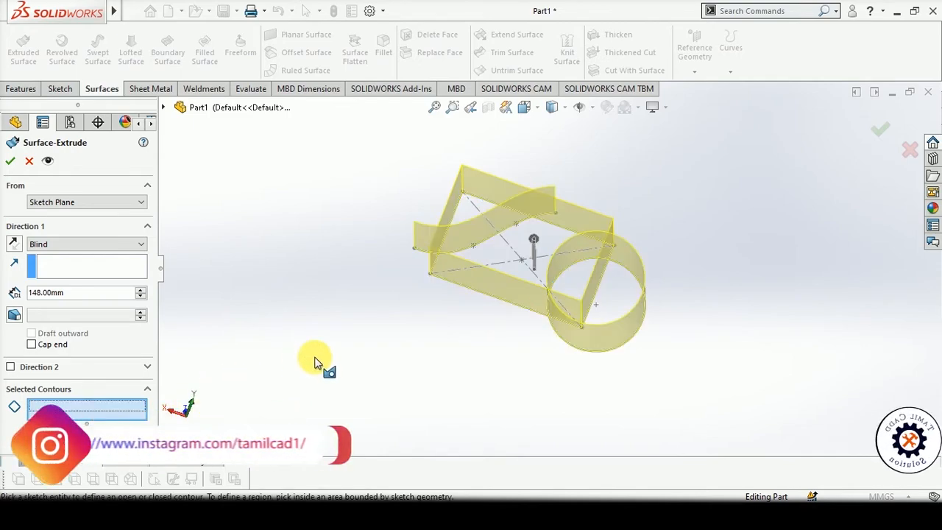
Select as contours the rectangle corner region bounded by the spline and the region where the circle overlaps the rectangle.
left_click(465, 215)
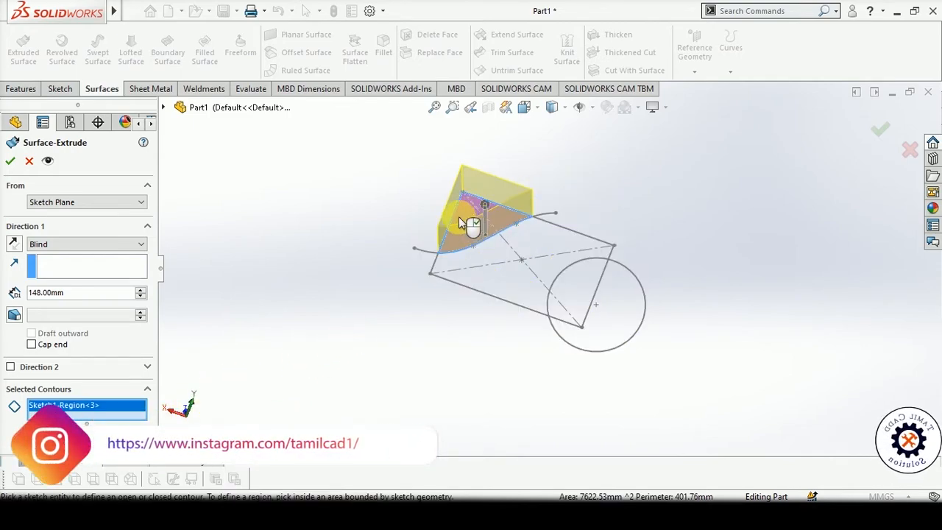
middle_click_drag(459, 217, 440, 220)
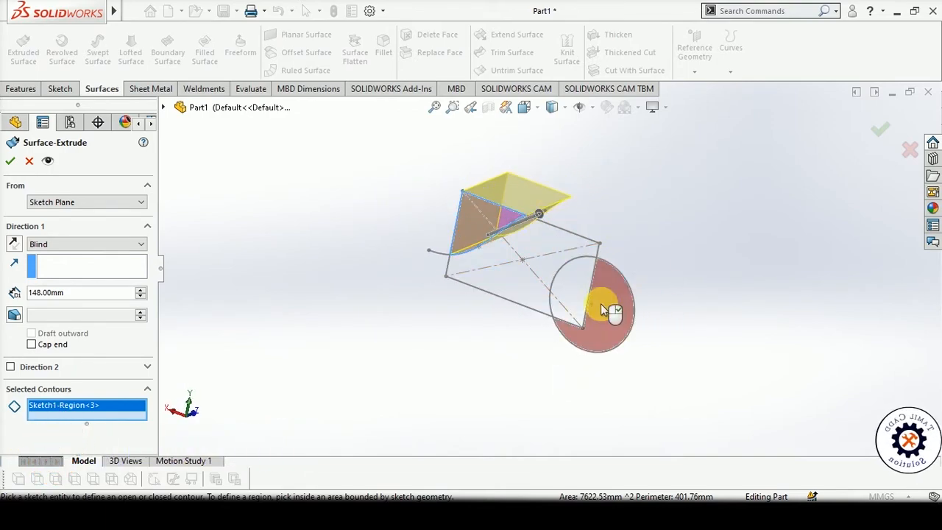
left_click(578, 295)
mouse_move(626, 292)
middle_mouse_down()
mouse_move(669, 284)
mouse_move(664, 301)
mouse_move(603, 302)
middle_mouse_up()
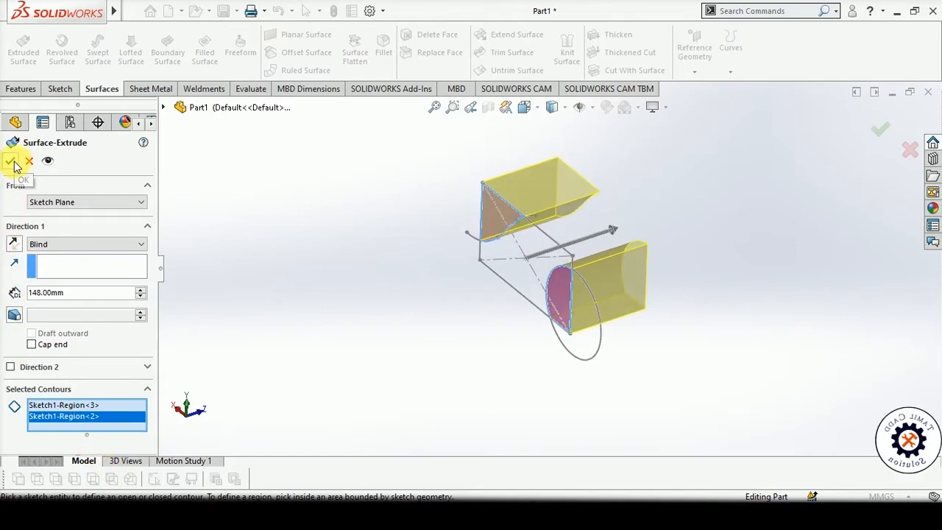
Set the Direction 1 end condition to Mid Plane and create the surface extrusion.
left_click(72, 248)
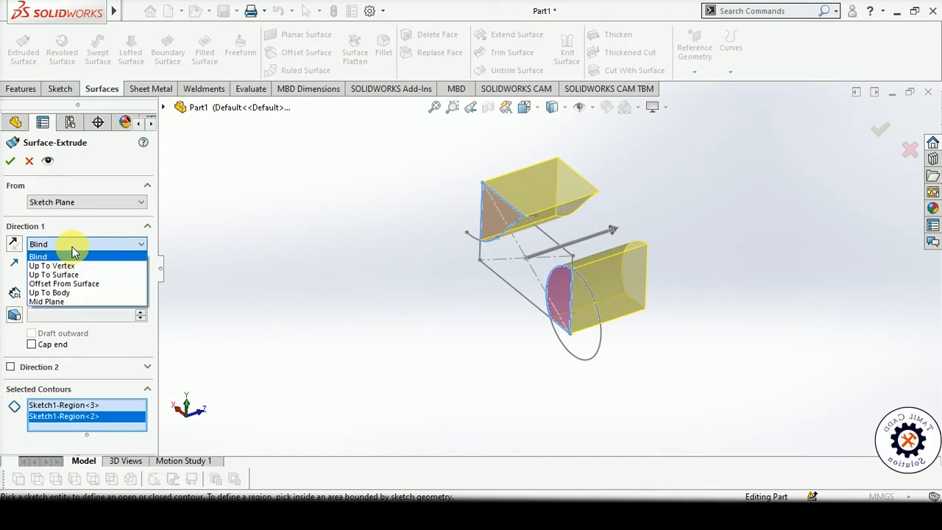
left_click(59, 302)
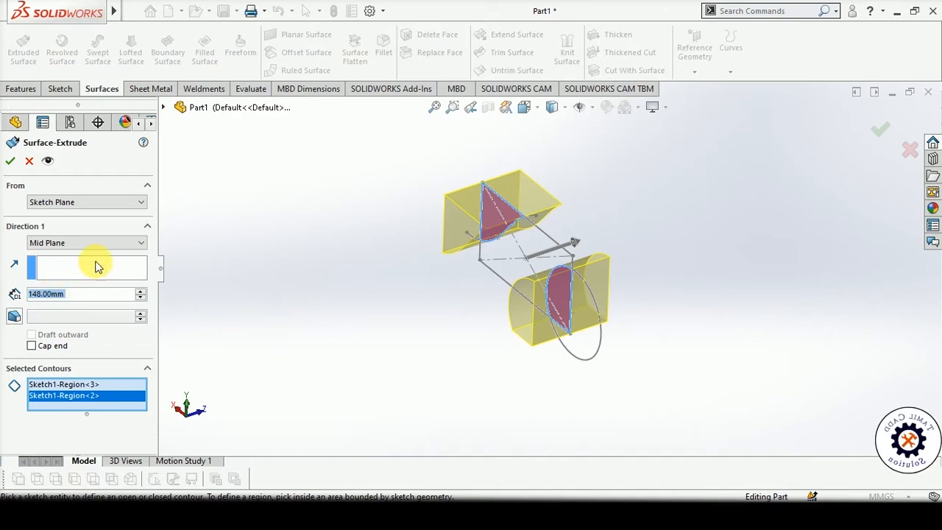
middle_click_drag(389, 273, 426, 247)
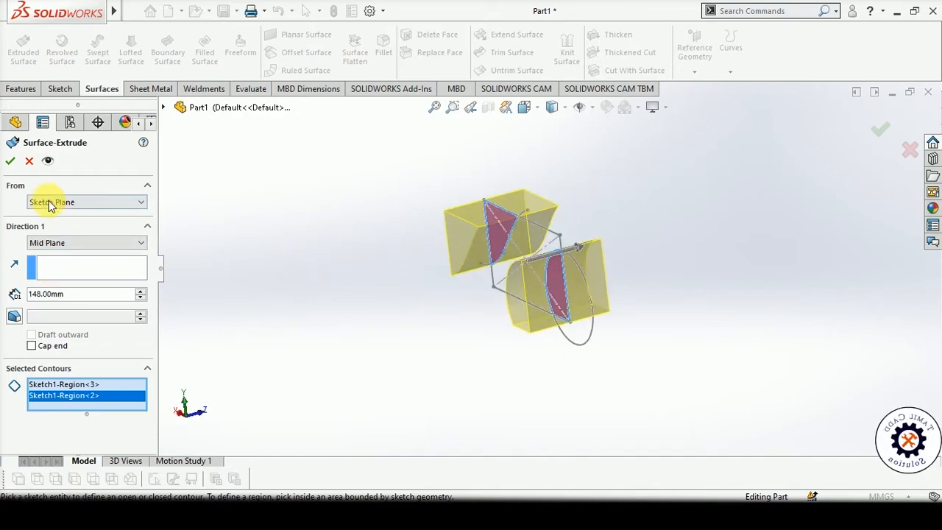
left_click(11, 160)
middle_click_drag(570, 287, 592, 335)
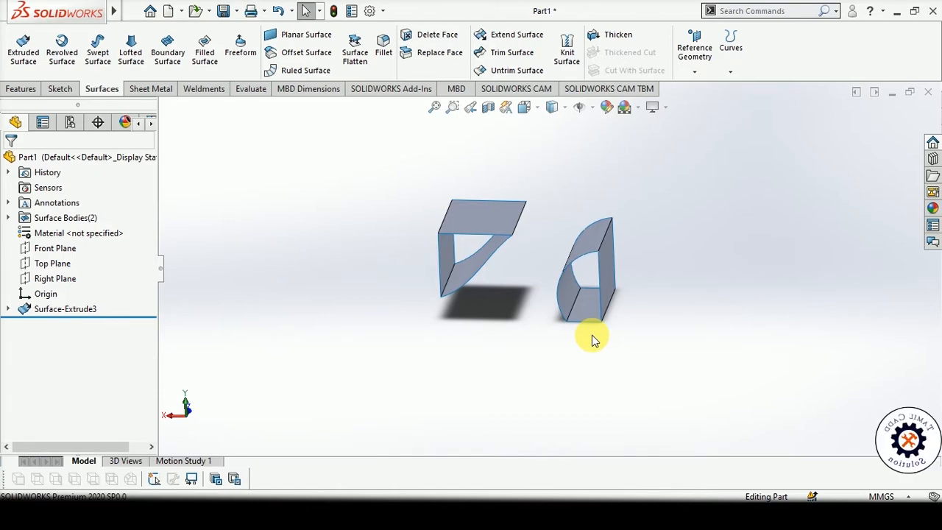
Reopen the surface extrusion for editing and open the Direction 1 end condition choices.
right_click(56, 310)
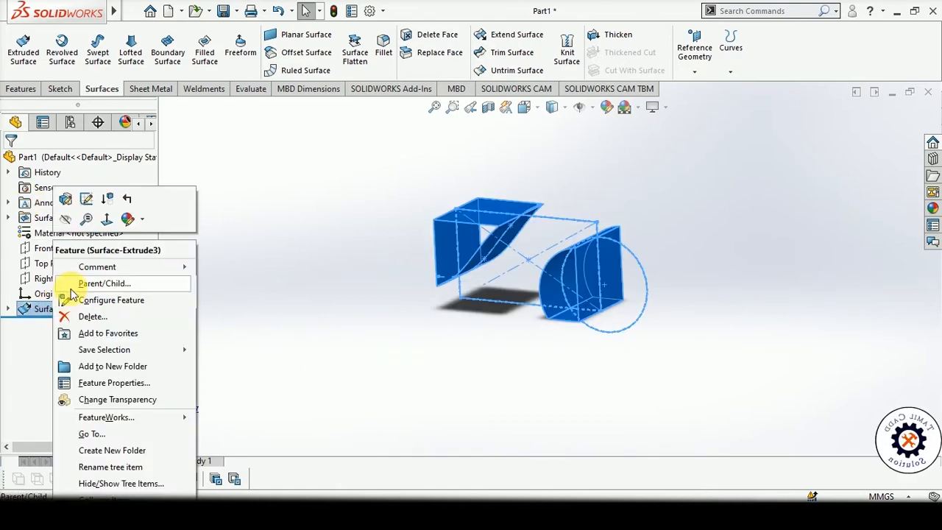
left_click(65, 199)
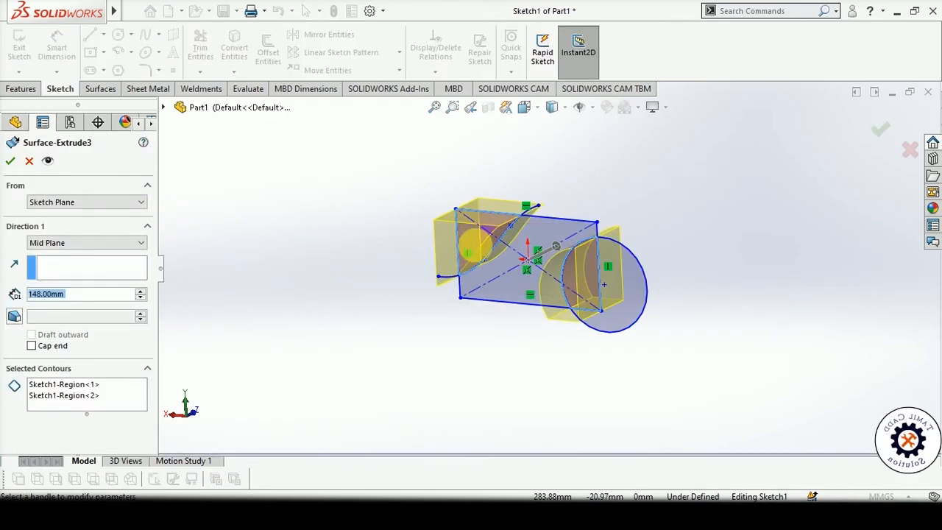
left_click(76, 246)
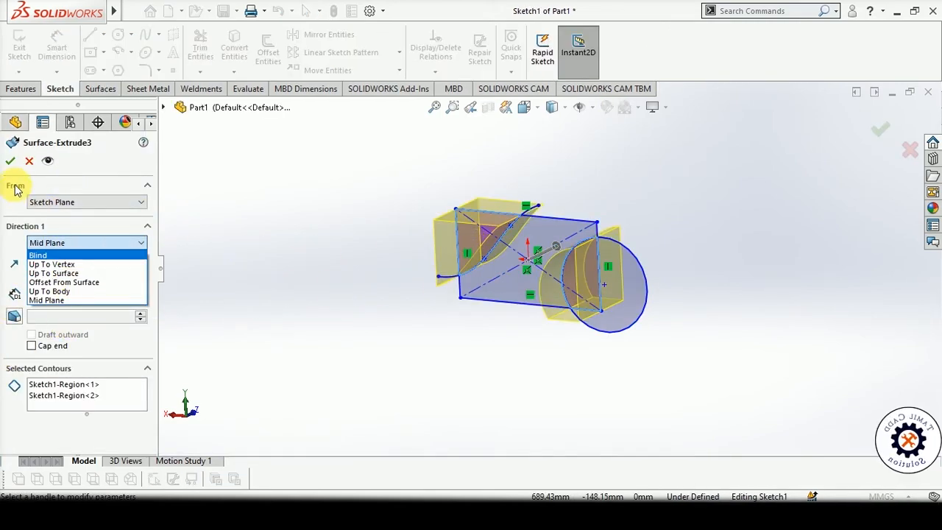